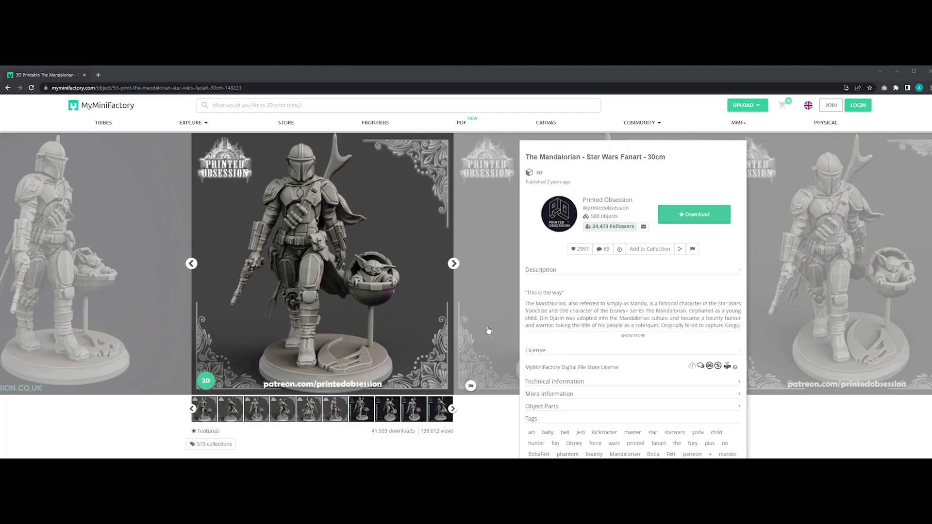
Step: Look through the preview images and community prints of The Mandalorian - Star Wars Fanart - 30cm on MyMiniFactory
{"action": "left_click", "coordinate": [454, 264]}
{"action": "left_click", "coordinate": [454, 264]}
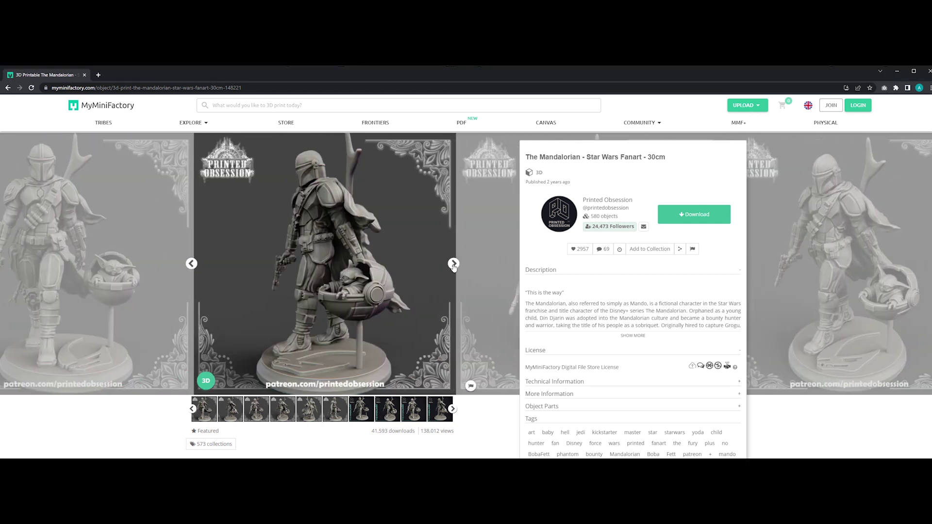
{"action": "left_click", "coordinate": [454, 266]}
{"action": "left_click", "coordinate": [454, 266]}
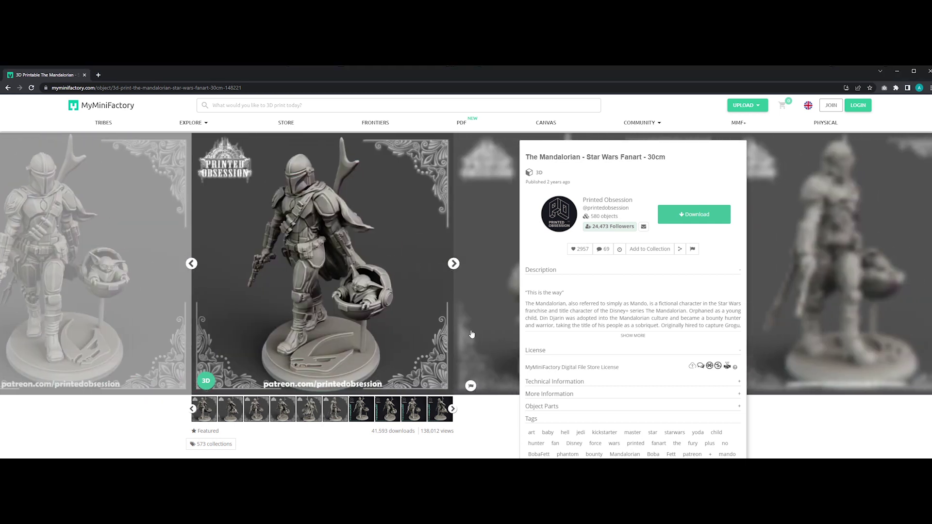
{"action": "scroll", "coordinate": [485, 349], "scroll_direction": "down", "scroll_amount": 9}
{"action": "scroll", "coordinate": [487, 350], "scroll_direction": "down", "scroll_amount": 6}
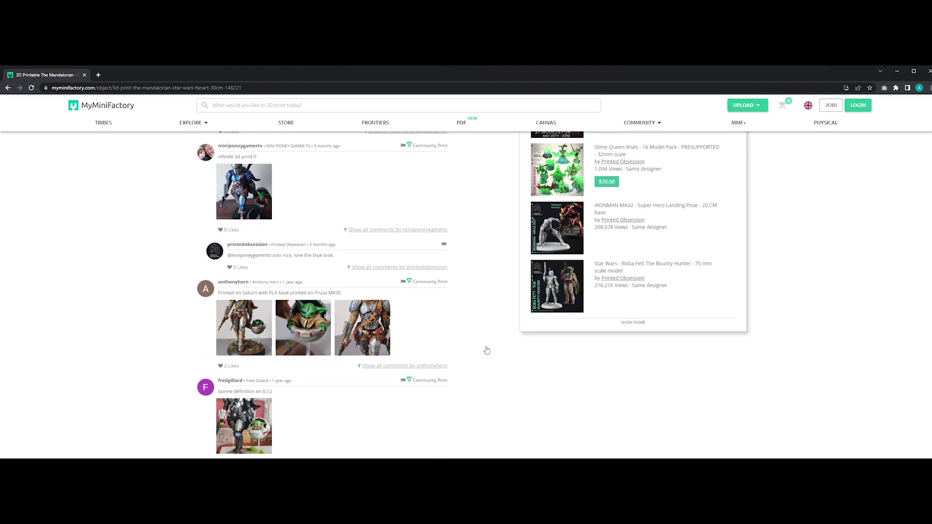
{"action": "scroll", "coordinate": [491, 362], "scroll_direction": "up", "scroll_amount": 15}
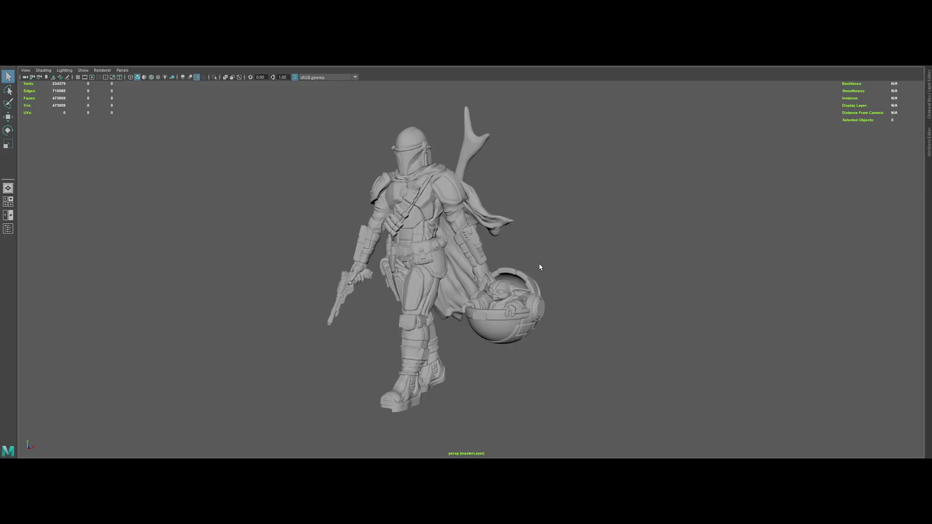
Step: Switch to Maya and inspect the studio scene through the persp camera, including the dome and backdrop around the figure
{"action": "left_click_drag", "start_coordinate": [539, 265], "coordinate": [843, 297], "text": "alt"}
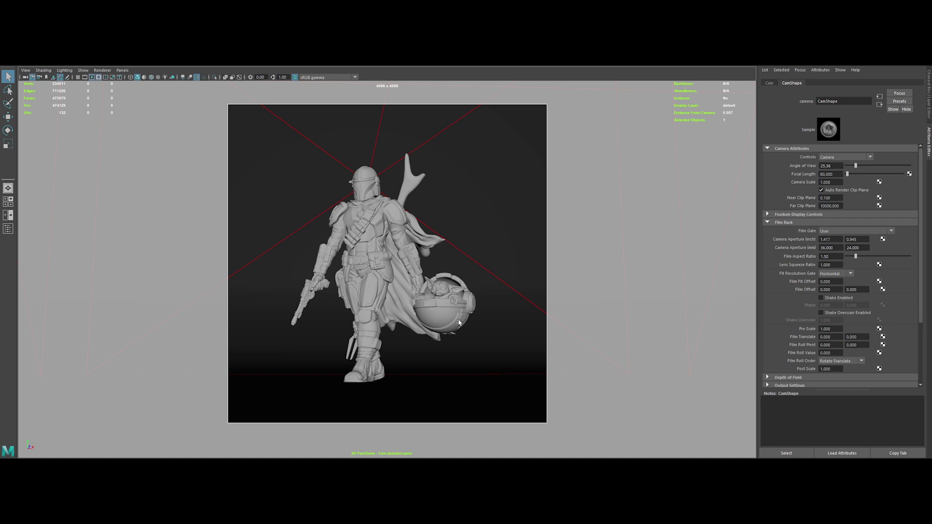
{"action": "right_click", "coordinate": [26, 78]}
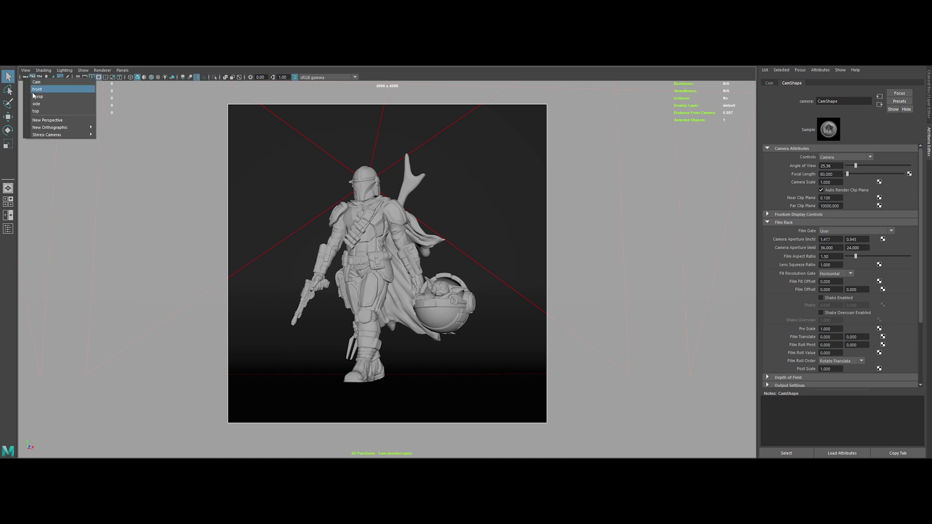
{"action": "left_click", "coordinate": [36, 96]}
{"action": "scroll", "coordinate": [425, 245], "scroll_direction": "down", "scroll_amount": 12}
{"action": "scroll", "coordinate": [358, 191], "scroll_direction": "down", "scroll_amount": 15}
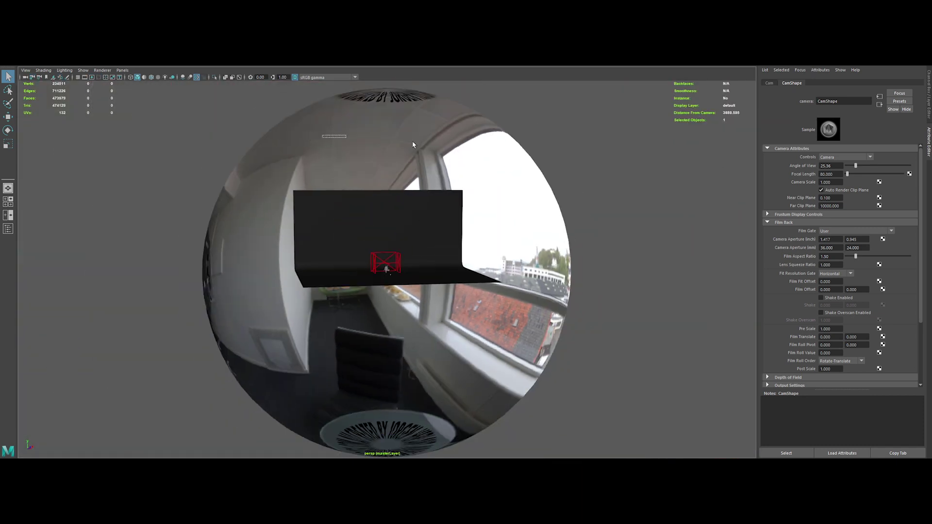
{"action": "left_click", "coordinate": [358, 184]}
{"action": "left_click", "coordinate": [170, 137]}
{"action": "right_click_drag", "start_coordinate": [272, 190], "coordinate": [476, 272], "text": "alt"}
{"action": "left_click", "coordinate": [237, 188]}
{"action": "left_click_drag", "start_coordinate": [291, 206], "coordinate": [263, 210], "text": "alt"}
{"action": "right_click_drag", "start_coordinate": [264, 210], "coordinate": [410, 314], "text": "alt"}
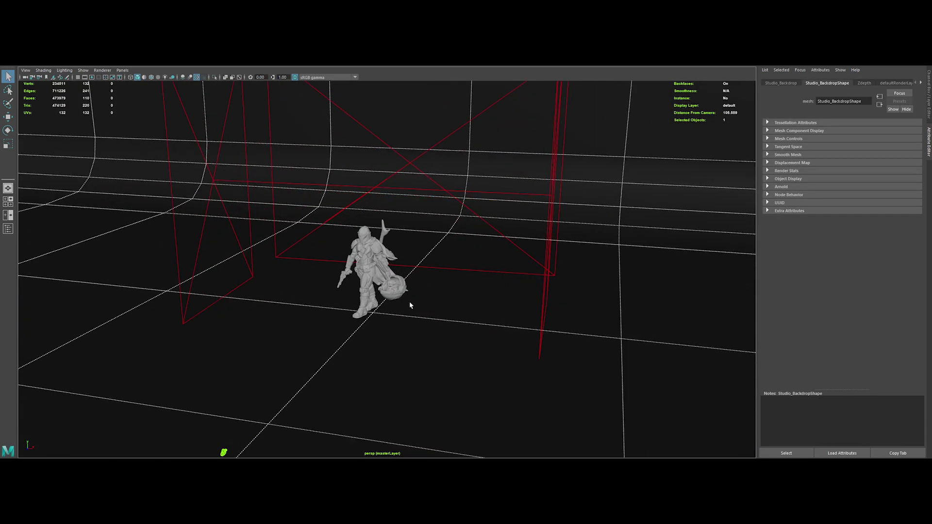
Step: Examine the area lights placed around the Mandalorian figure, including Left_Lgt
{"action": "middle_click_drag", "start_coordinate": [409, 268], "coordinate": [435, 318], "text": "alt"}
{"action": "right_click_drag", "start_coordinate": [435, 319], "coordinate": [431, 303], "text": "alt"}
{"action": "left_click", "coordinate": [429, 214]}
{"action": "left_click_drag", "start_coordinate": [428, 217], "coordinate": [494, 224], "text": "alt"}
{"action": "left_click", "coordinate": [567, 233]}
{"action": "left_click", "coordinate": [248, 222]}
{"action": "left_click_drag", "start_coordinate": [248, 222], "coordinate": [243, 234], "text": "alt"}
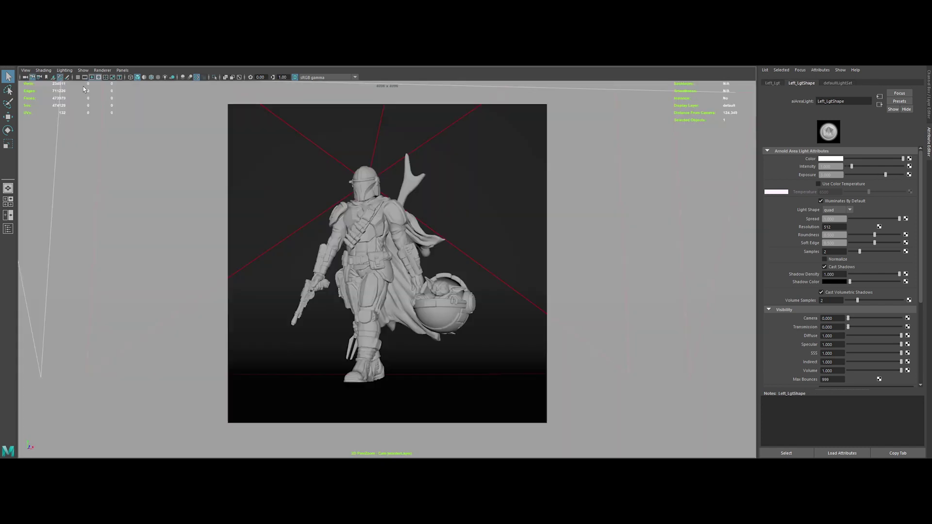
Step: Review the scene hierarchy in the Outliner with the Studio_Rig and Geo groups expanded
{"action": "left_click", "coordinate": [64, 63]}
{"action": "left_click_drag", "start_coordinate": [76, 159], "coordinate": [125, 143]}
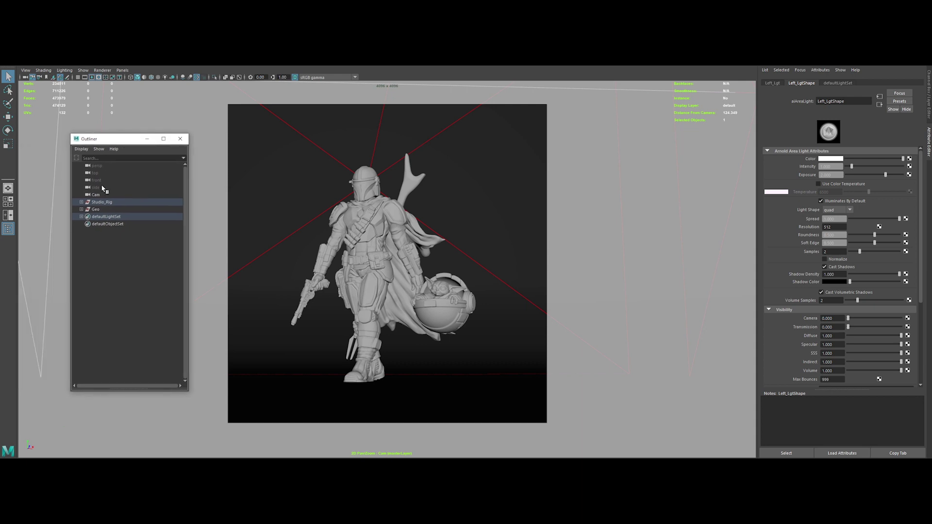
{"action": "left_click", "coordinate": [97, 180]}
{"action": "left_click", "coordinate": [82, 202]}
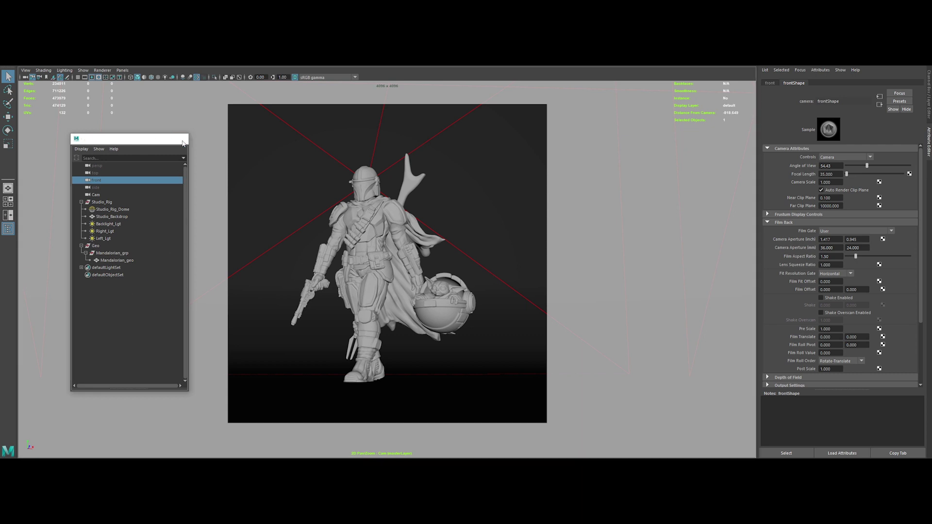
{"action": "left_click", "coordinate": [180, 139]}
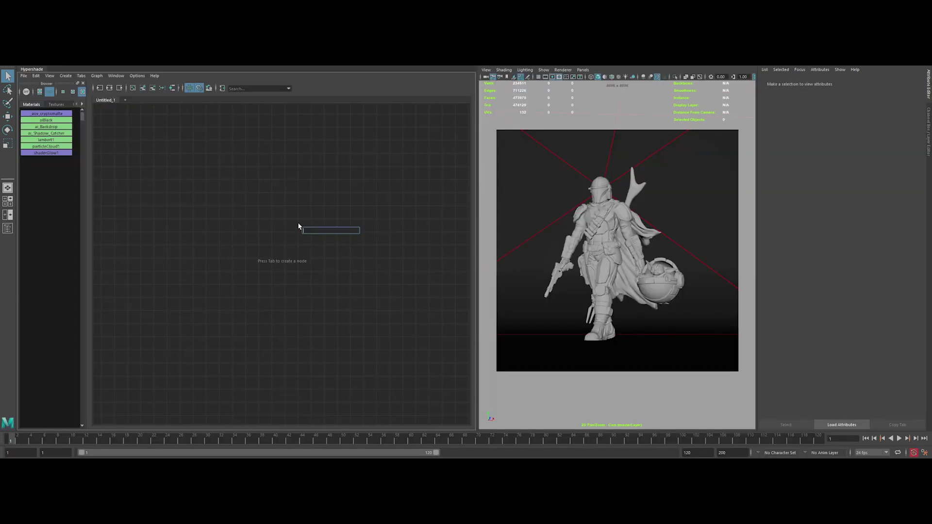
Step: Create an aiStandardSurface material in the Hypershade, naming it ai_Wax_Shader and its shading group ai_Wax_ShaderSG
{"action": "type", "text": "aiStandardSurface"}
{"action": "key", "text": "Return"}
{"action": "double_click", "coordinate": [300, 223]}
{"action": "type", "text": "ai_Wax_Shader"}
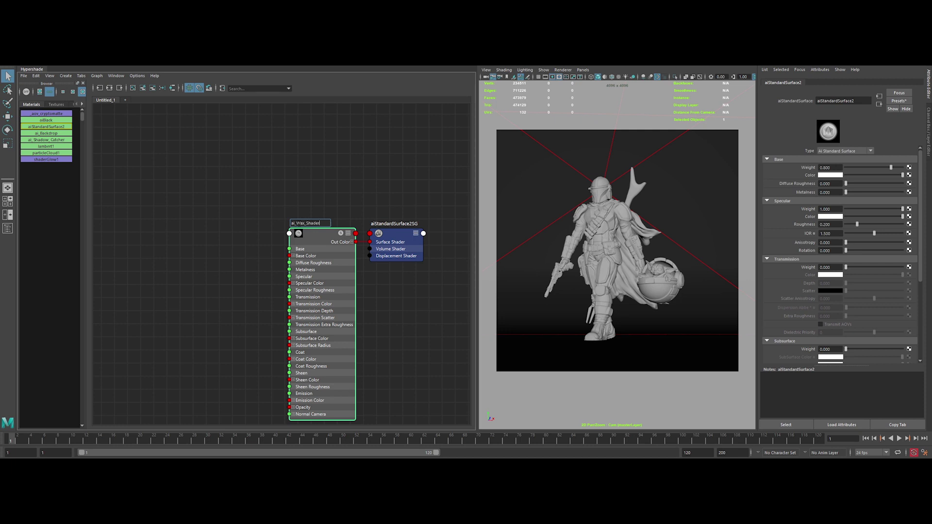
{"action": "double_click", "coordinate": [393, 224]}
{"action": "type", "text": "ai_Wax_Shader"}
{"action": "key", "text": "Return"}
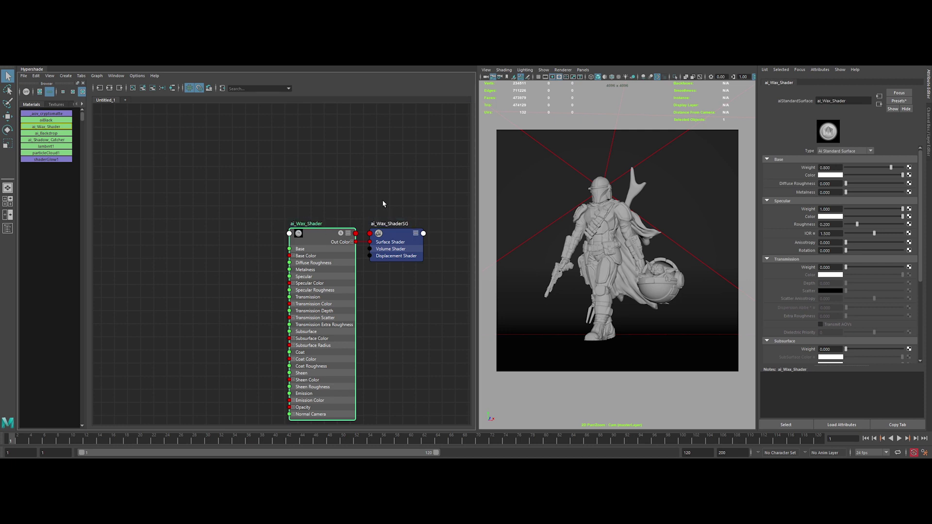
Step: Assign ai_Wax_Shader to the Mandalorian mesh and render the figure in the Arnold RenderView
{"action": "left_click", "coordinate": [614, 251]}
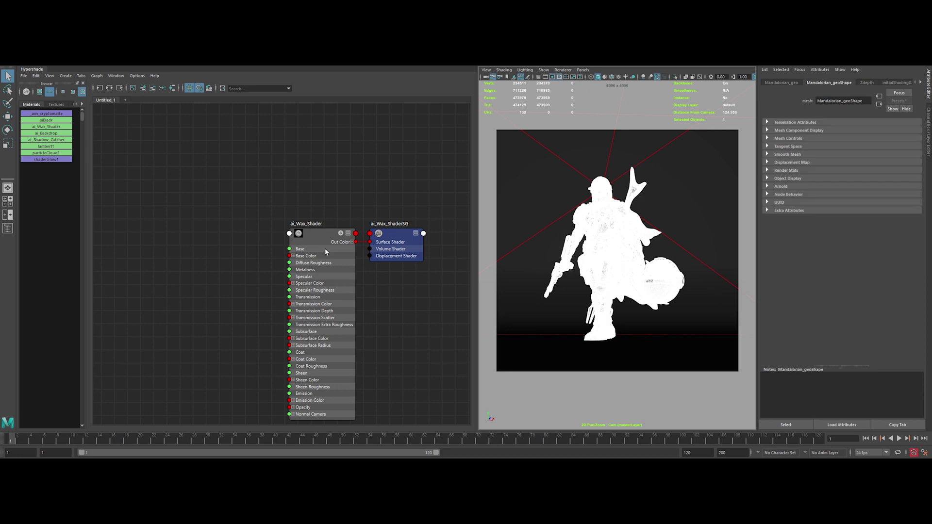
{"action": "left_click", "coordinate": [396, 263]}
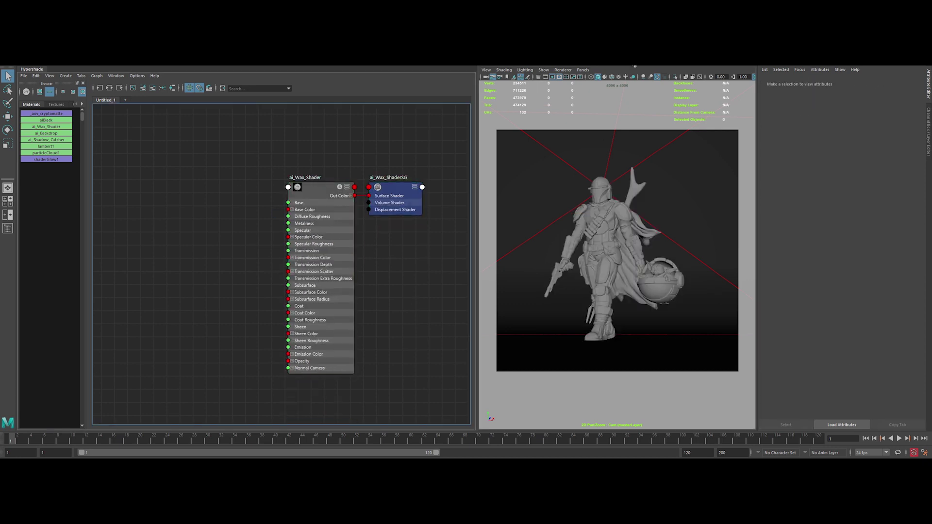
{"action": "left_click", "coordinate": [343, 117]}
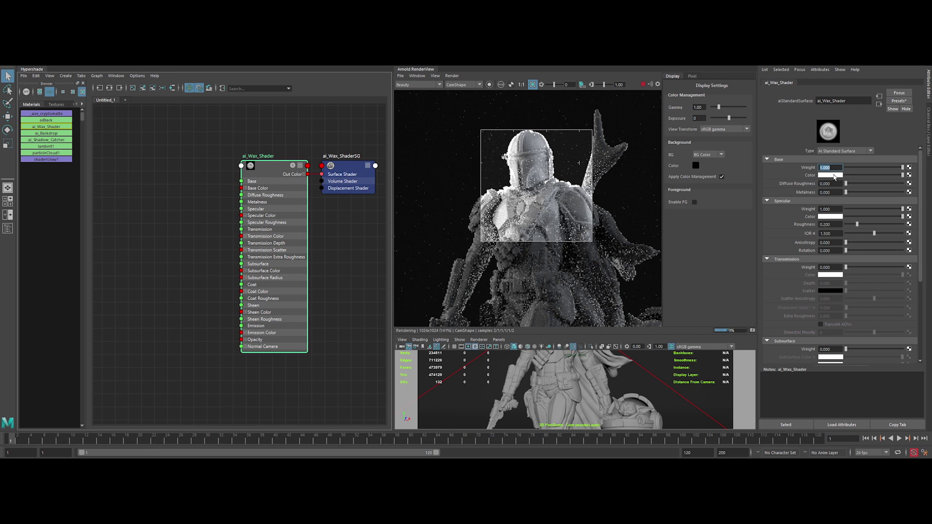
Step: Set the shader's base color to pink using 0 to 255 RGB values, with red 255 and green 108
{"action": "left_click", "coordinate": [888, 218]}
{"action": "left_click", "coordinate": [890, 225]}
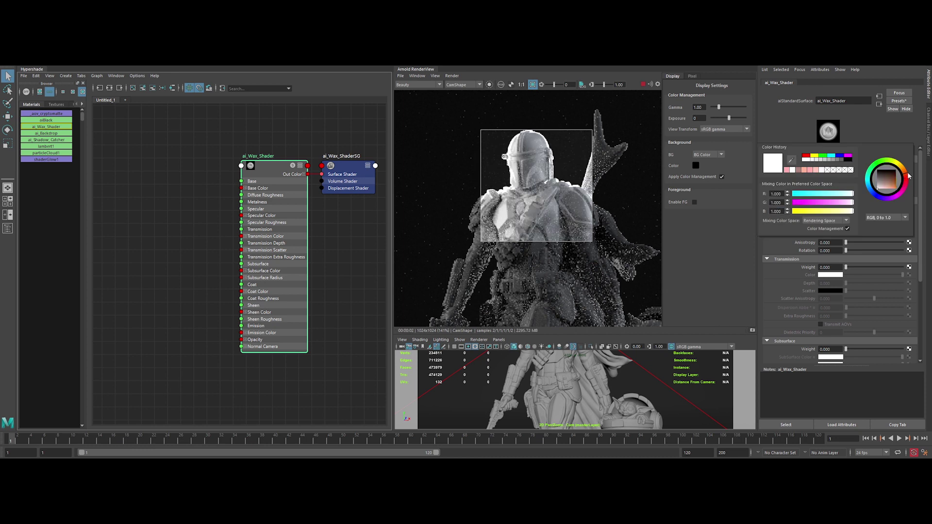
{"action": "left_click", "coordinate": [887, 186]}
{"action": "left_click_drag", "start_coordinate": [831, 203], "coordinate": [822, 202]}
{"action": "left_click", "coordinate": [888, 218]}
{"action": "left_click", "coordinate": [887, 230]}
{"action": "double_click", "coordinate": [776, 194]}
{"action": "type", "text": "255"}
{"action": "double_click", "coordinate": [775, 203]}
{"action": "type", "text": "108"}
{"action": "left_click", "coordinate": [778, 212]}
{"action": "scroll", "coordinate": [558, 187], "scroll_direction": "up", "scroll_amount": 2}
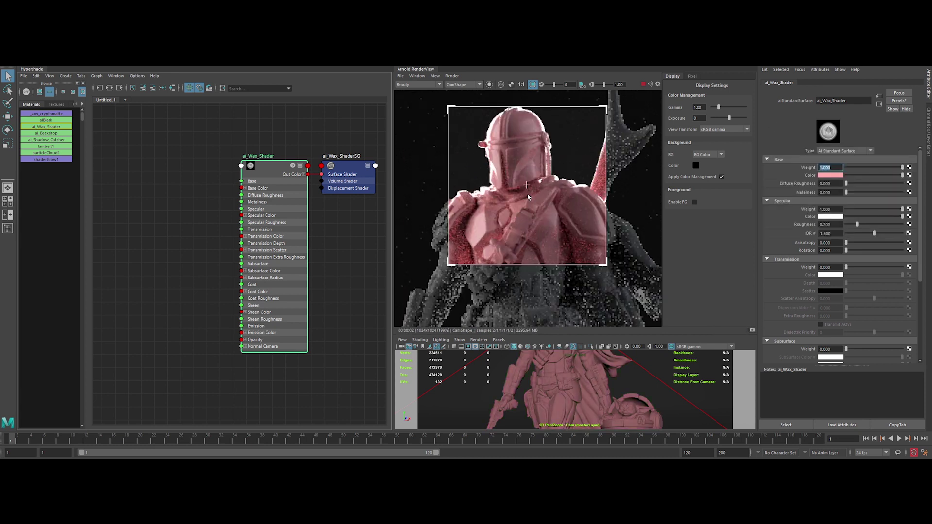
{"action": "middle_click_drag", "start_coordinate": [558, 186], "coordinate": [566, 192]}
Step: Set the shader's specular roughness to 0.3 and apply the Plastic IOR preset
{"action": "left_click", "coordinate": [830, 209]}
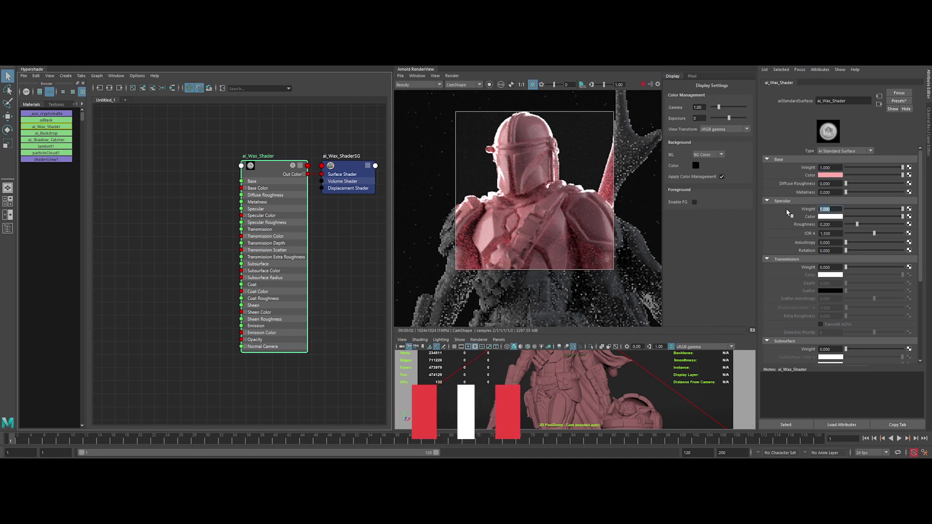
{"action": "left_click", "coordinate": [826, 224]}
{"action": "type", "text": "0.3"}
{"action": "key", "text": "Return"}
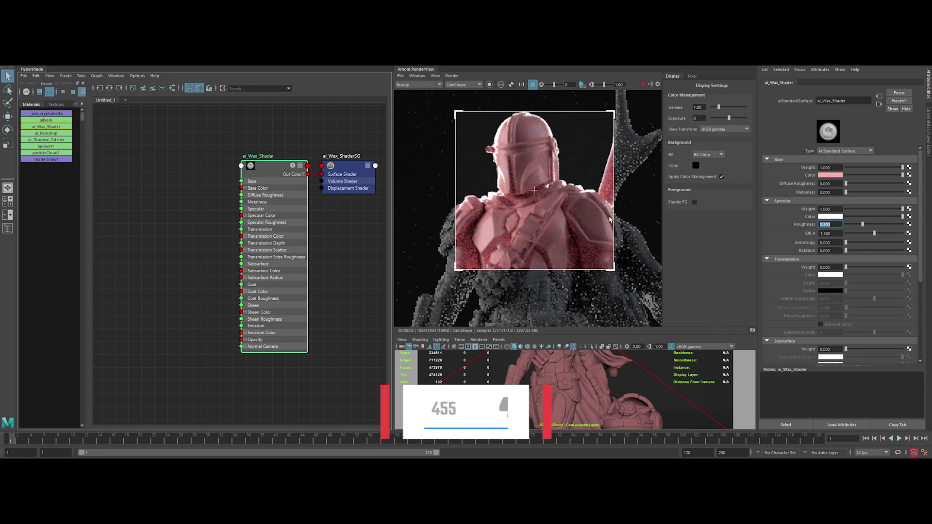
{"action": "left_click", "coordinate": [815, 234]}
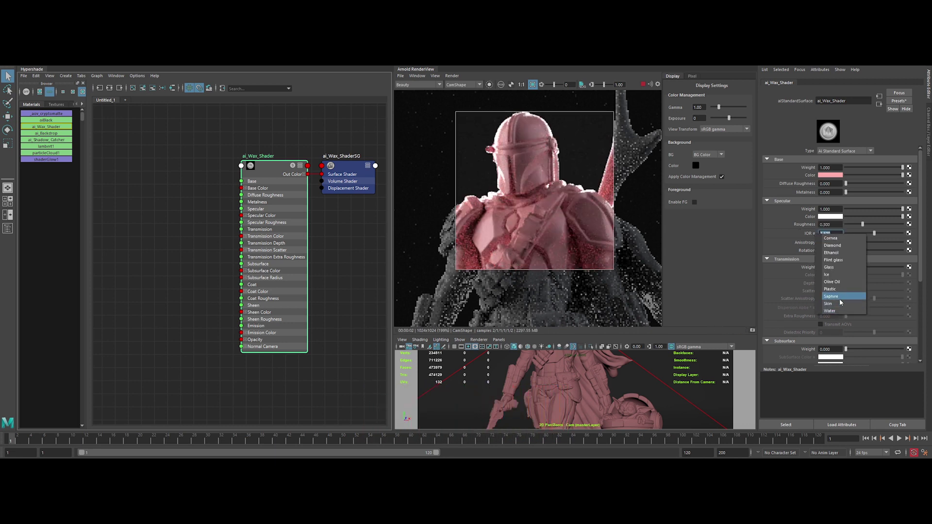
{"action": "left_click", "coordinate": [834, 289]}
Step: Set the shader's transmission weight to 1 and its transmission color to a light peach pink
{"action": "left_click_drag", "start_coordinate": [832, 268], "coordinate": [797, 271]}
{"action": "type", "text": "1"}
{"action": "key", "text": "Return"}
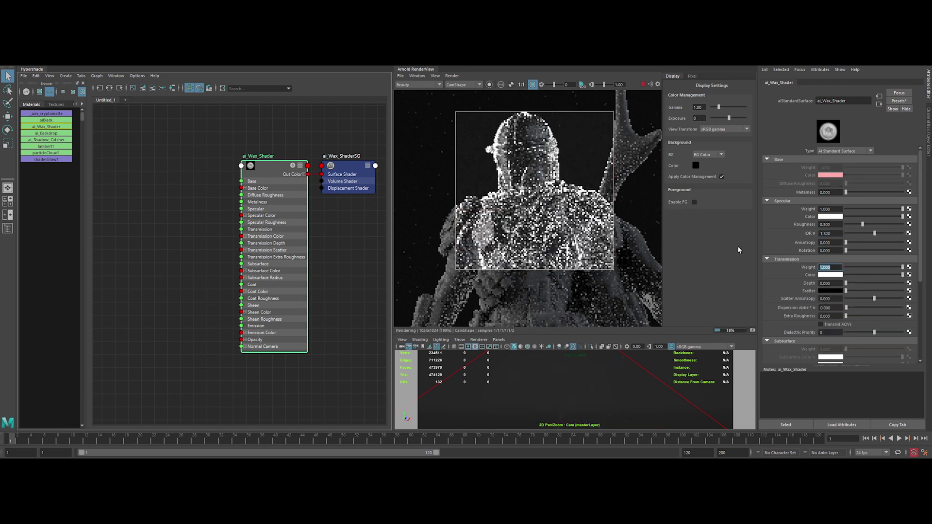
{"action": "left_click", "coordinate": [836, 275]}
{"action": "left_click", "coordinate": [793, 265]}
{"action": "left_click", "coordinate": [827, 176]}
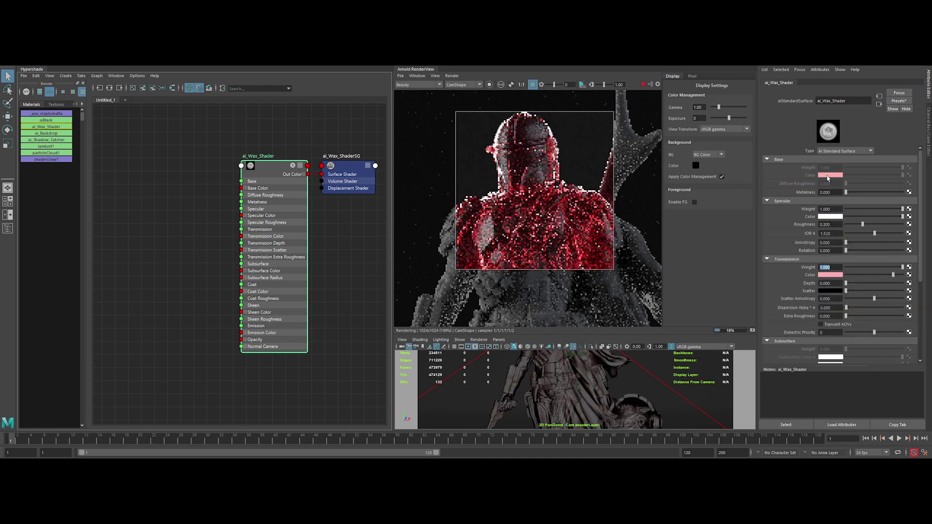
{"action": "left_click", "coordinate": [826, 278]}
{"action": "left_click", "coordinate": [788, 295]}
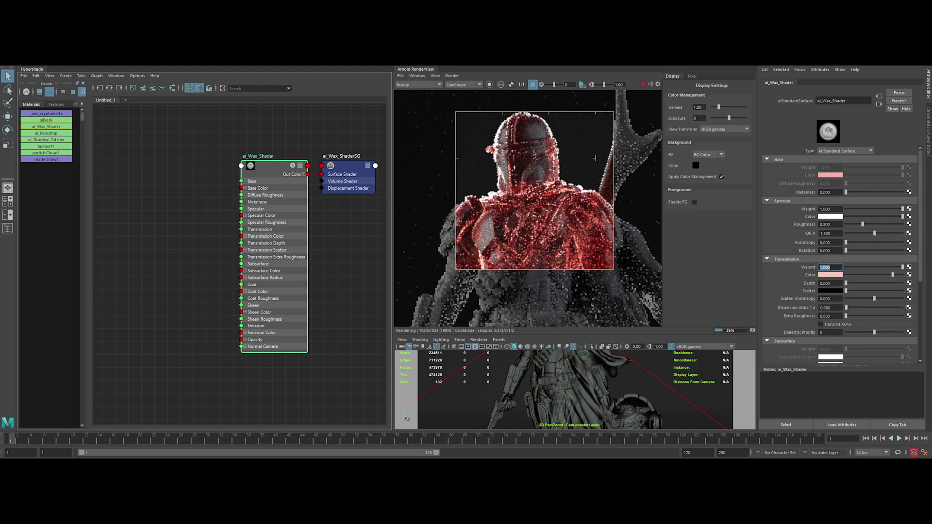
Step: Set the shader's transmission weight to 0.8 and its transmission depth to 1
{"action": "type", "text": "0.8"}
{"action": "key", "text": "Return"}
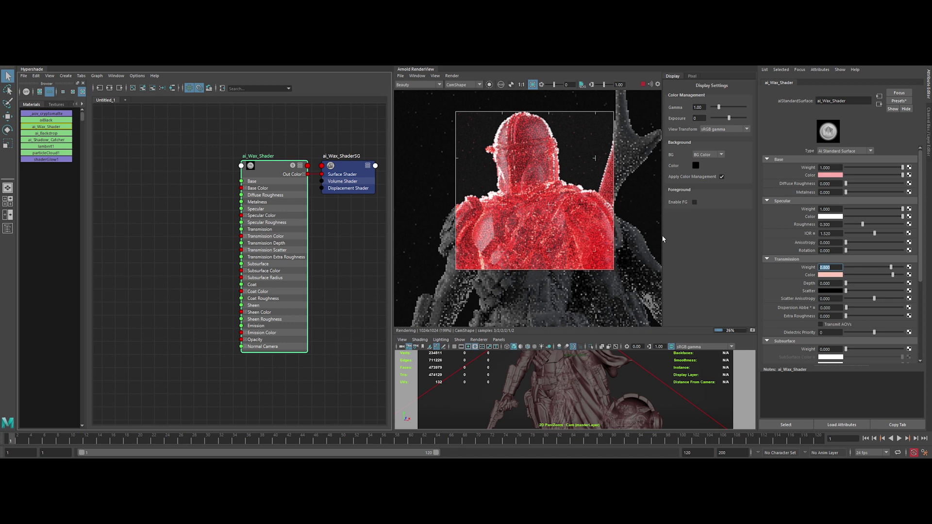
{"action": "left_click_drag", "start_coordinate": [833, 283], "coordinate": [882, 290]}
{"action": "type", "text": "1"}
{"action": "key", "text": "Return"}
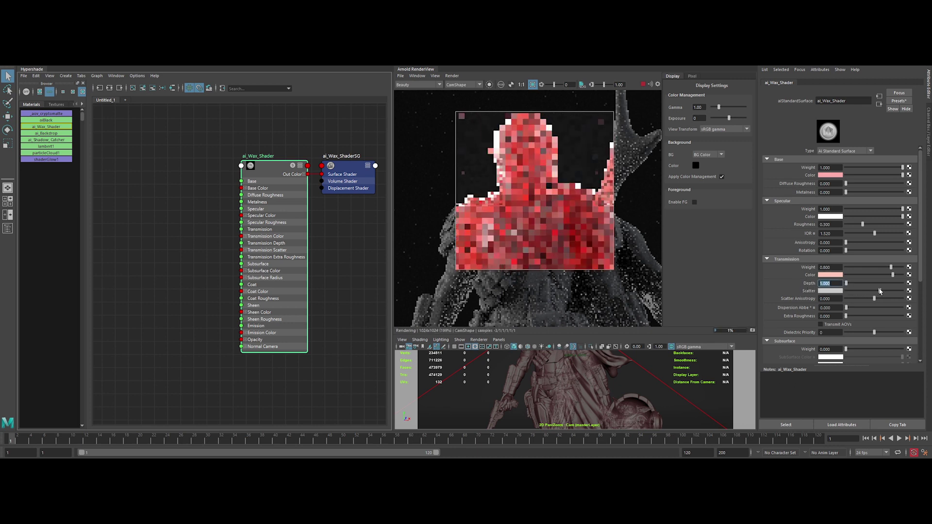
Step: Test a pale violet for the transmission scatter color, settling on white
{"action": "left_click", "coordinate": [830, 291]}
{"action": "left_click", "coordinate": [880, 296]}
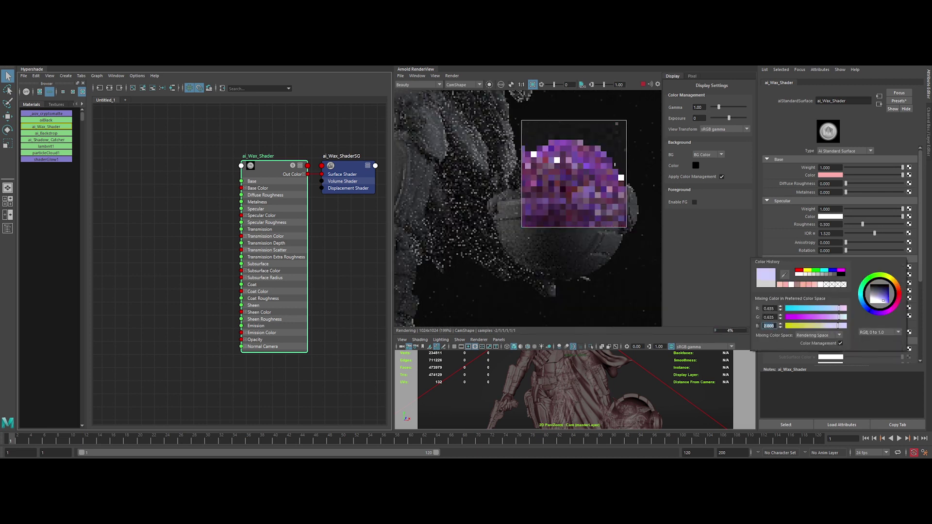
{"action": "left_click", "coordinate": [822, 293]}
{"action": "left_click", "coordinate": [870, 295]}
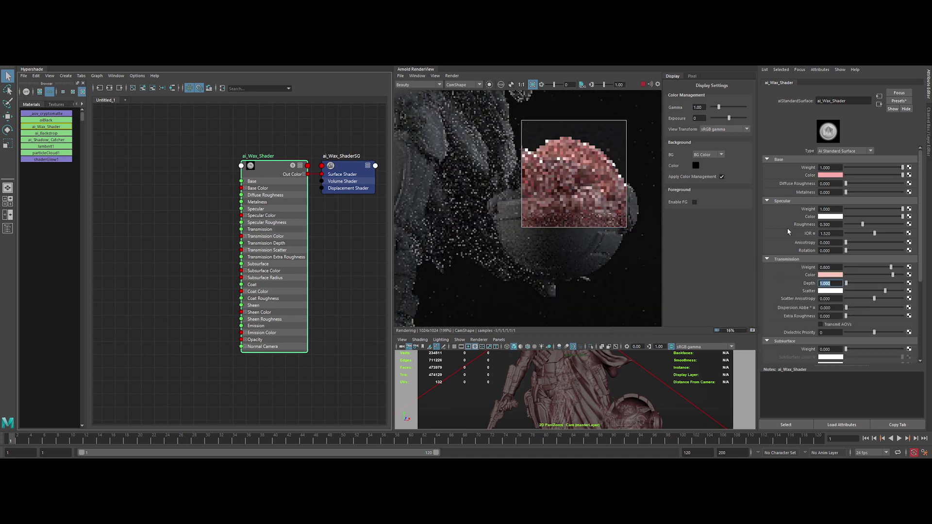
Step: Set the transmission weight to 0 and re-render an enlarged region over the child's floating pod
{"action": "middle_click_drag", "start_coordinate": [593, 251], "coordinate": [594, 259]}
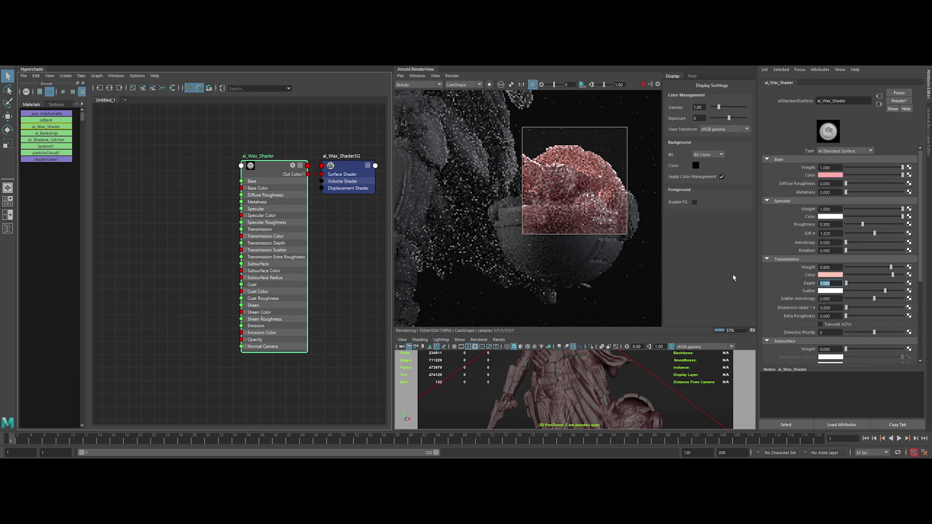
{"action": "key", "text": "Return"}
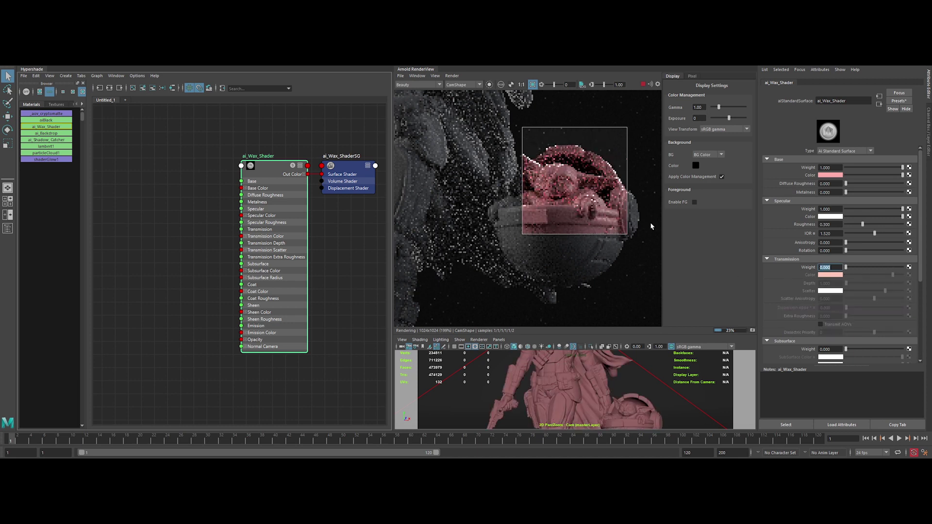
{"action": "left_click_drag", "start_coordinate": [485, 163], "coordinate": [639, 287]}
{"action": "scroll", "coordinate": [578, 240], "scroll_direction": "up", "scroll_amount": 2}
{"action": "middle_click_drag", "start_coordinate": [578, 240], "coordinate": [560, 230]}
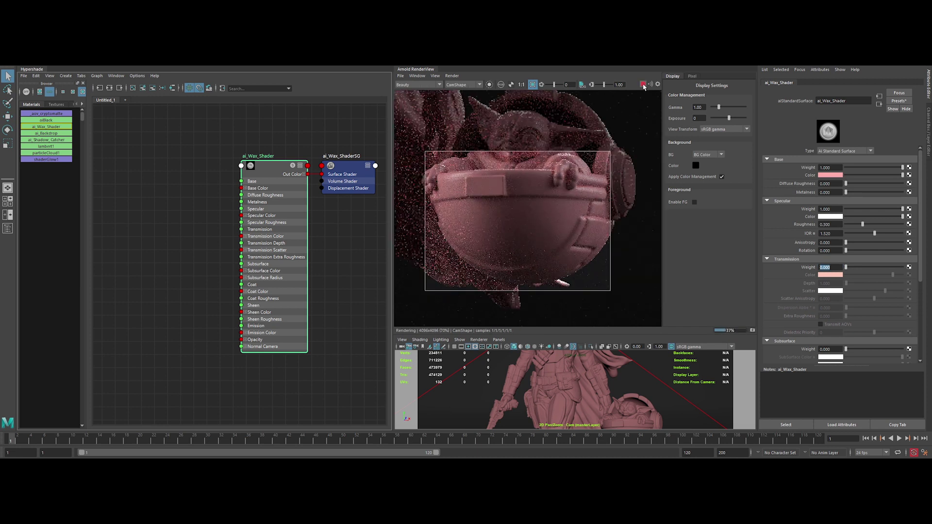
{"action": "left_click", "coordinate": [644, 85]}
Step: Add a file texture node to the shader graph beside ai_Wax_Shader
{"action": "scroll", "coordinate": [145, 214], "scroll_direction": "down", "scroll_amount": 3}
{"action": "middle_click_drag", "start_coordinate": [145, 214], "coordinate": [243, 202], "text": "alt"}
{"action": "left_click", "coordinate": [164, 203]}
{"action": "key", "text": "Tab"}
{"action": "type", "text": "file"}
{"action": "key", "text": "Return"}
{"action": "left_click_drag", "start_coordinate": [233, 217], "coordinate": [199, 206]}
{"action": "left_click", "coordinate": [200, 209]}
Step: Preview Imperfection_4K_Roughness.png and load it as the file texture's image
{"action": "left_click", "coordinate": [916, 182]}
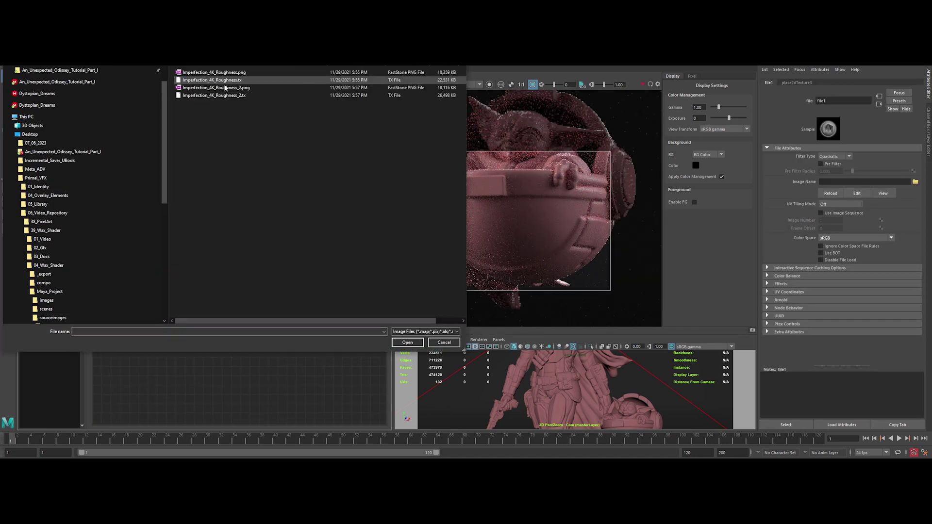
{"action": "left_click", "coordinate": [214, 72]}
{"action": "key", "text": "space"}
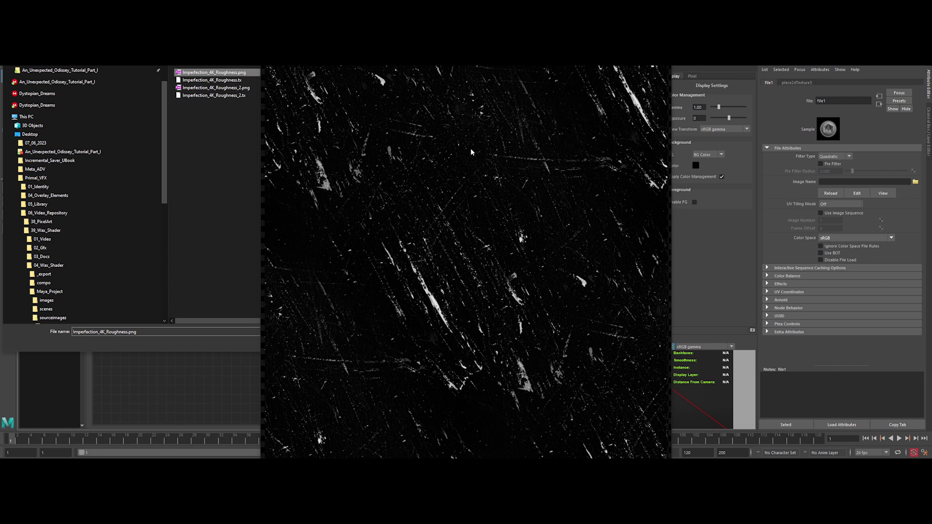
{"action": "key", "text": "space"}
{"action": "double_click", "coordinate": [229, 75]}
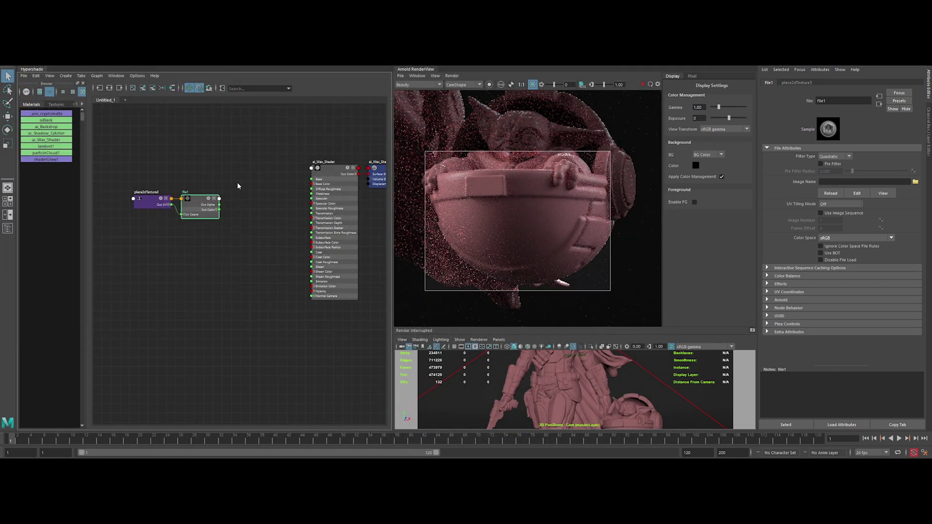
Step: Set the imperfection texture's color space to Raw and spread its nodes away from ai_Wax_Shader in the graph
{"action": "left_click", "coordinate": [833, 239]}
{"action": "left_click", "coordinate": [848, 262]}
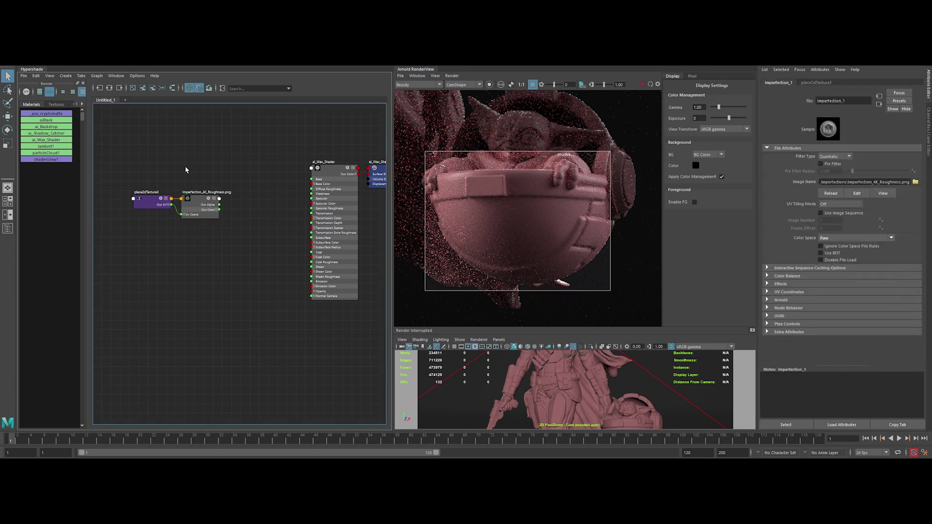
{"action": "left_click", "coordinate": [185, 170]}
{"action": "scroll", "coordinate": [185, 170], "scroll_direction": "up", "scroll_amount": 3}
{"action": "middle_click_drag", "start_coordinate": [232, 178], "coordinate": [208, 150], "text": "alt"}
{"action": "left_click_drag", "start_coordinate": [208, 151], "coordinate": [133, 203]}
{"action": "left_click_drag", "start_coordinate": [165, 185], "coordinate": [144, 182]}
Step: Add an aiTriplanar node and connect the roughness texture's Out Color to its Input
{"action": "left_click", "coordinate": [231, 203]}
{"action": "key", "text": "Tab"}
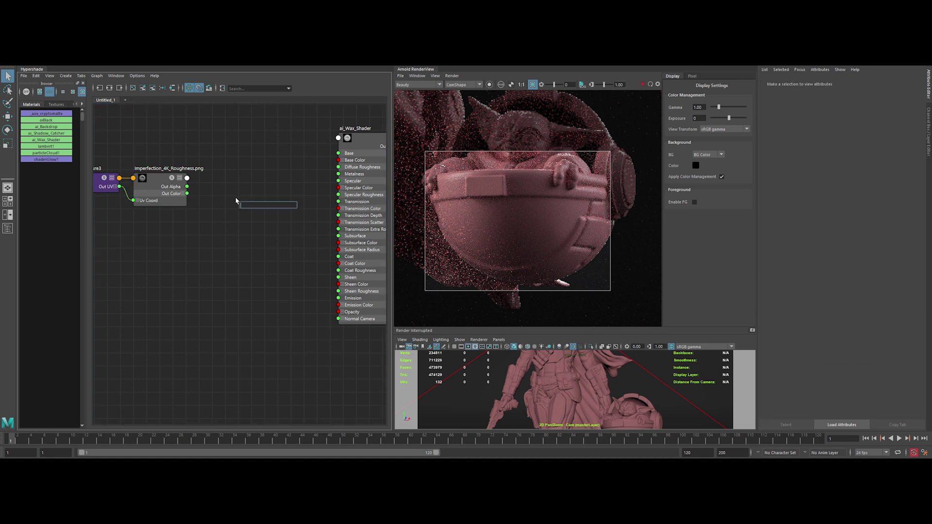
{"action": "type", "text": "aitri"}
{"action": "key", "text": "Down"}
{"action": "key", "text": "Down"}
{"action": "key", "text": "Return"}
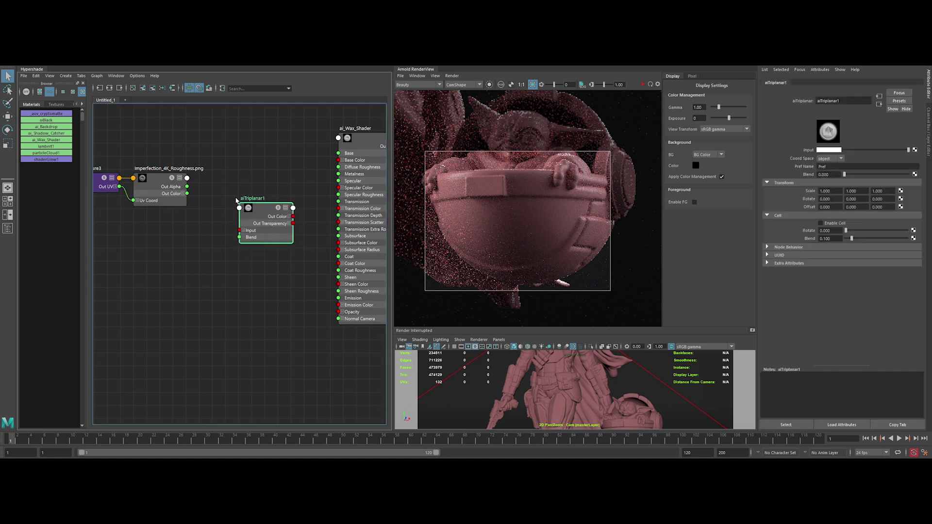
{"action": "scroll", "coordinate": [243, 197], "scroll_direction": "down", "scroll_amount": 4}
{"action": "left_click", "coordinate": [264, 262]}
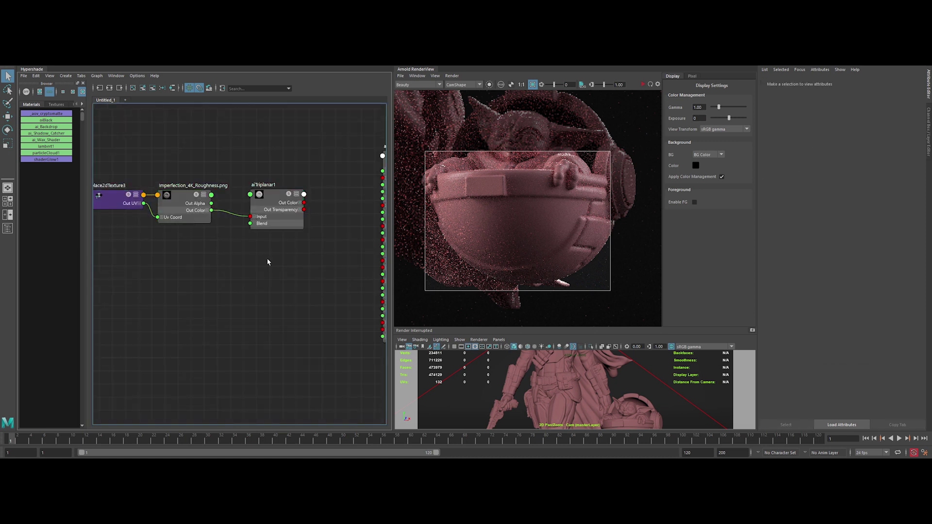
Step: Add a floatConstant node and place it above the triplanar node
{"action": "middle_click_drag", "start_coordinate": [285, 267], "coordinate": [274, 289], "text": "alt"}
{"action": "key", "text": "Tab"}
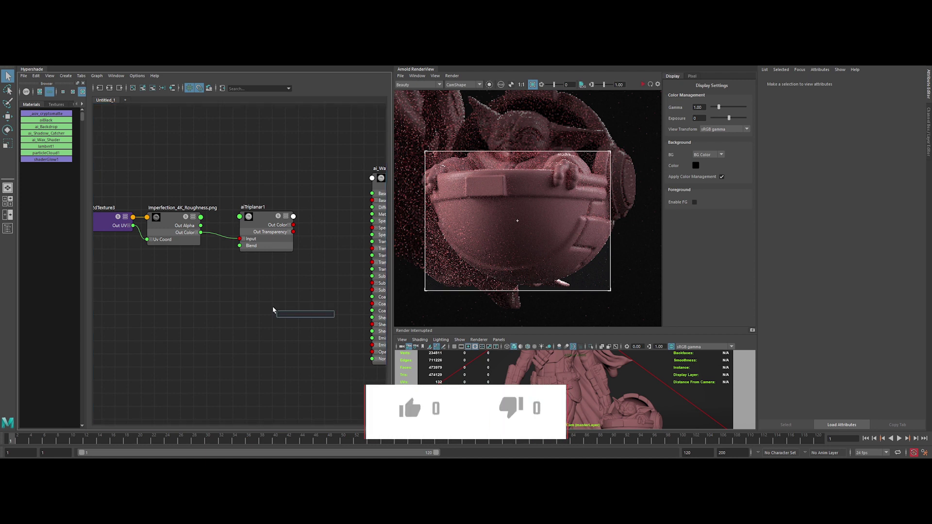
{"action": "type", "text": "floatcon"}
{"action": "key", "text": "Down"}
{"action": "key", "text": "Down"}
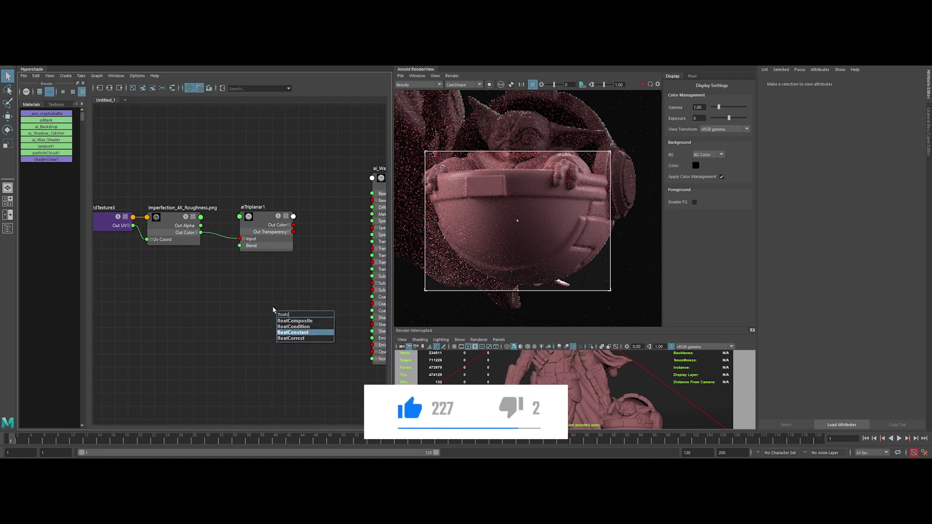
{"action": "key", "text": "Return"}
{"action": "left_click_drag", "start_coordinate": [298, 321], "coordinate": [225, 155]}
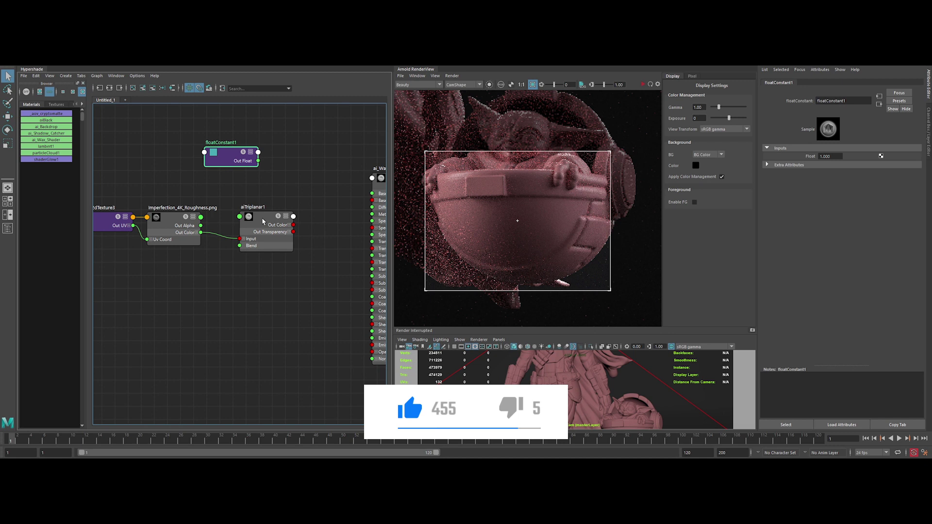
Step: Connect the float constant's outFloat to the triplanar node's scaleX, scaleY and scaleZ
{"action": "left_click", "coordinate": [265, 222]}
{"action": "left_click", "coordinate": [824, 192]}
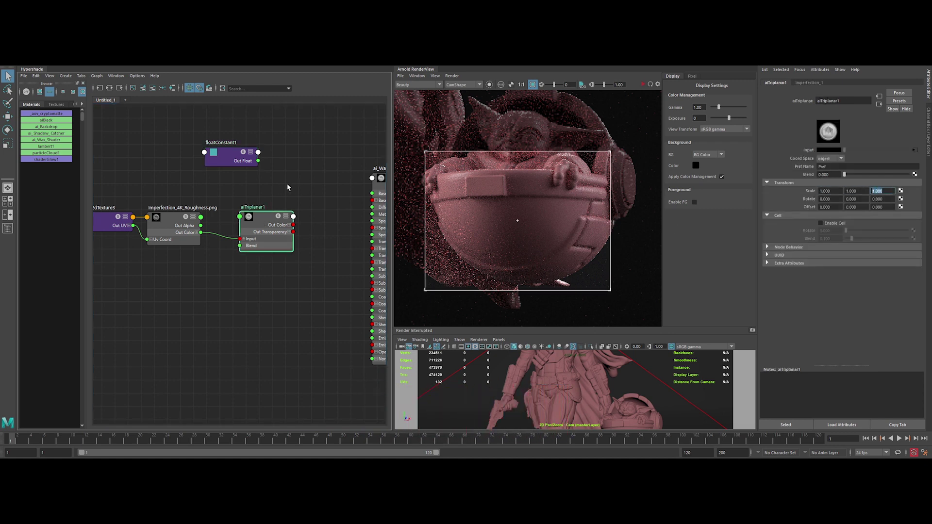
{"action": "left_click", "coordinate": [255, 156]}
{"action": "left_click", "coordinate": [263, 226]}
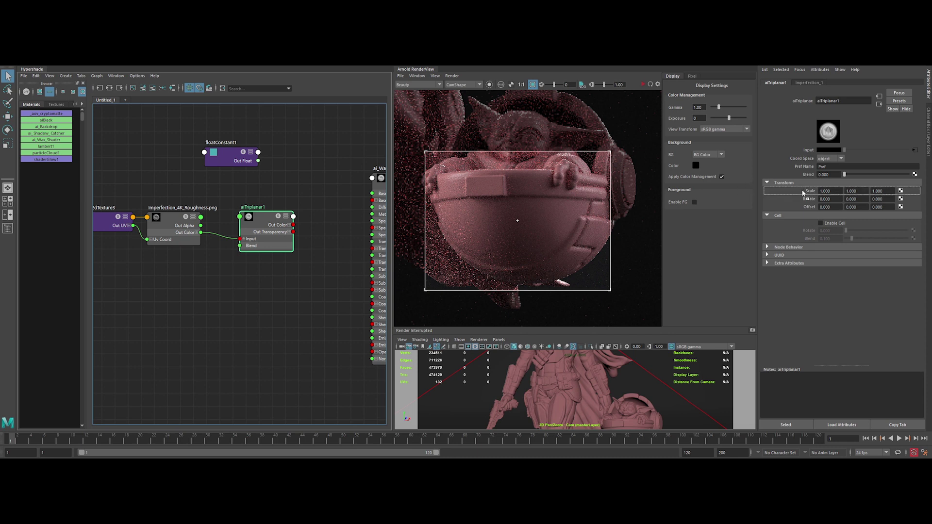
{"action": "middle_click_drag", "start_coordinate": [803, 193], "coordinate": [806, 193]}
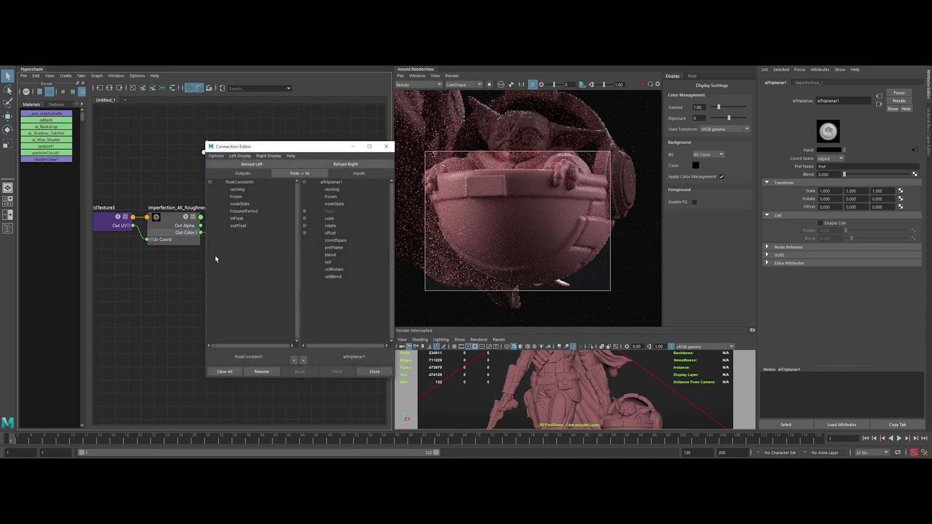
{"action": "left_click", "coordinate": [244, 226]}
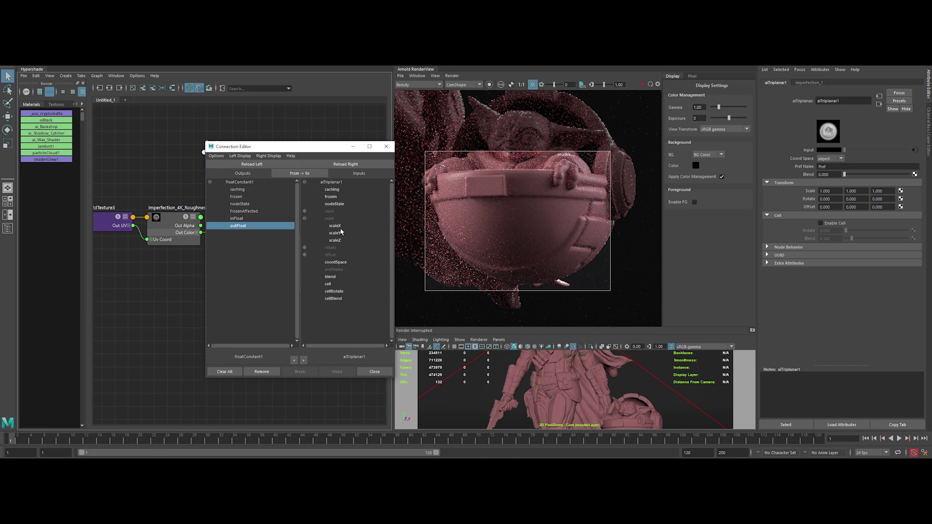
{"action": "left_click", "coordinate": [336, 225]}
{"action": "left_click", "coordinate": [335, 233]}
{"action": "left_click", "coordinate": [335, 240]}
{"action": "left_click", "coordinate": [387, 375]}
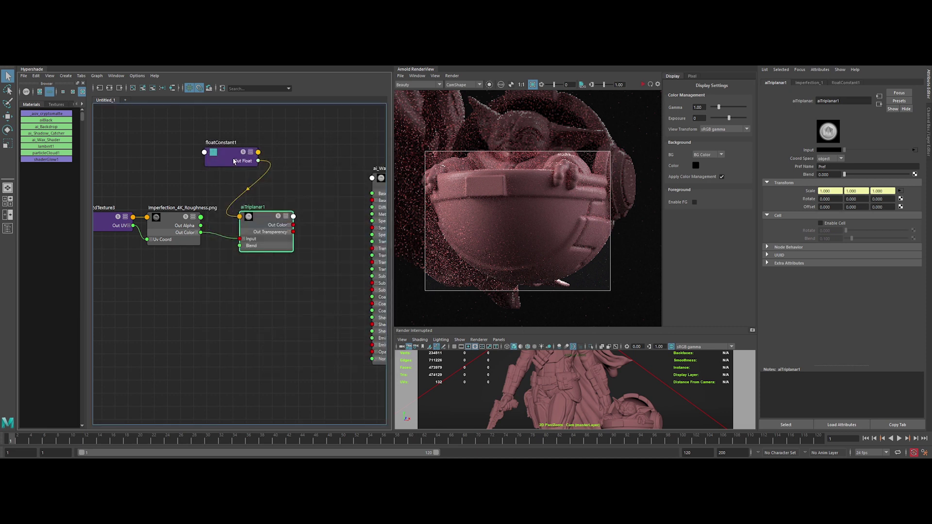
Step: Set the float constant to 0.5 and check the triplanar node's scale
{"action": "left_click", "coordinate": [233, 160]}
{"action": "double_click", "coordinate": [831, 156]}
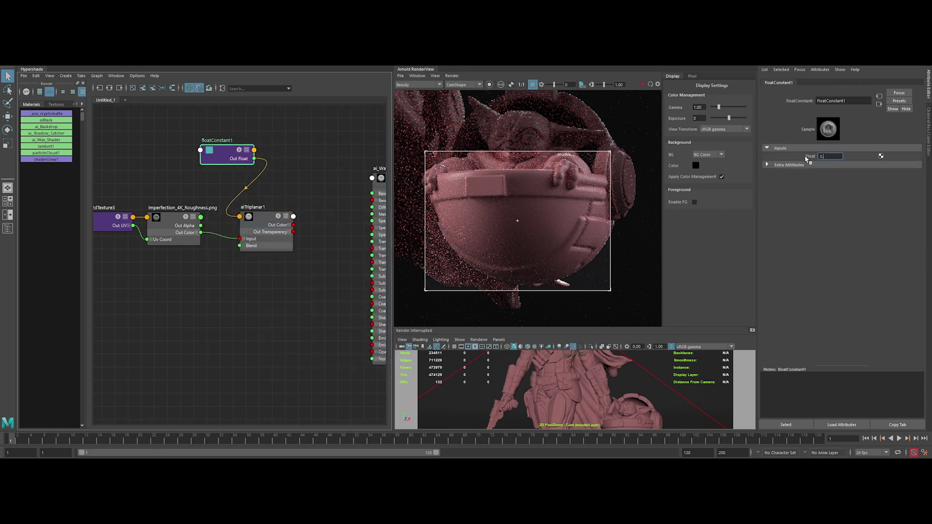
{"action": "left_click", "coordinate": [266, 224]}
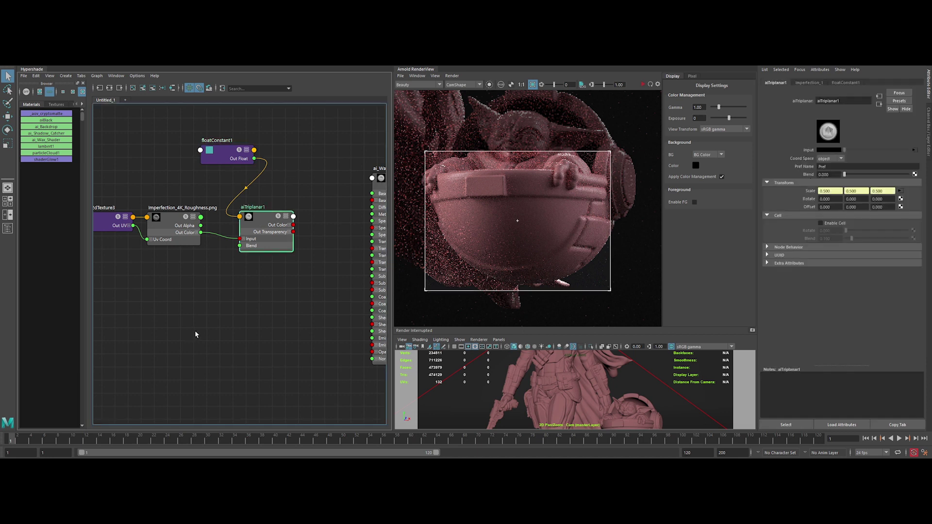
{"action": "left_click", "coordinate": [195, 335]}
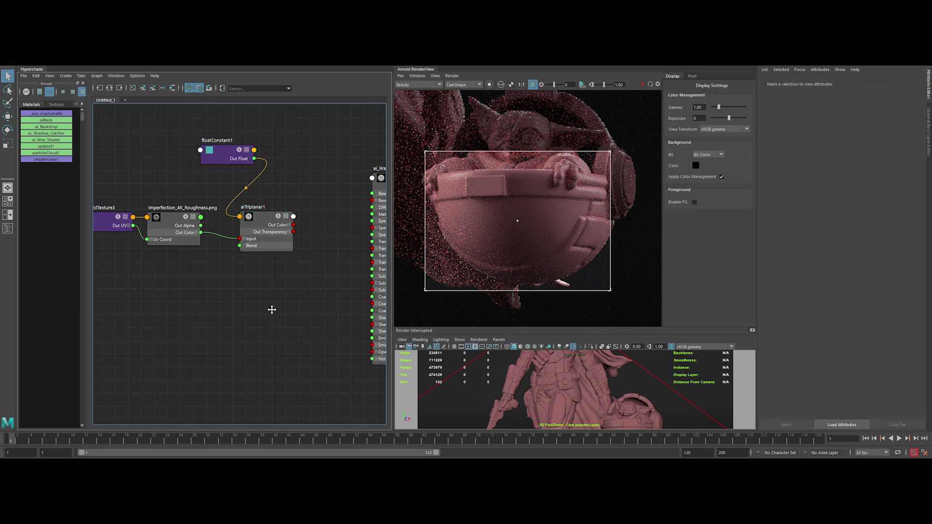
Step: Add an aiRange node below the triplanar node and connect the triplanar's Out Color to its Input
{"action": "middle_click_drag", "start_coordinate": [270, 308], "coordinate": [218, 298], "text": "alt"}
{"action": "key", "text": "Tab"}
{"action": "type", "text": "airan"}
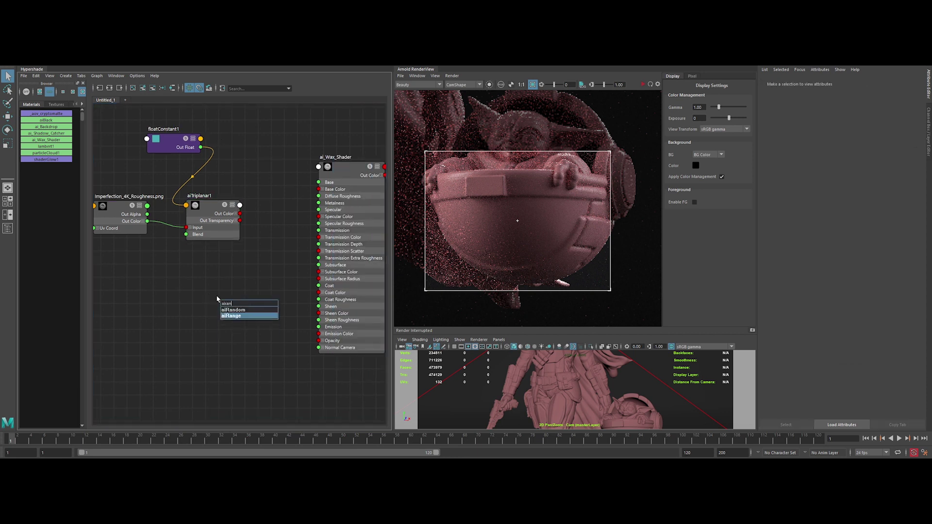
{"action": "key", "text": "Return"}
{"action": "left_click_drag", "start_coordinate": [239, 217], "coordinate": [221, 322]}
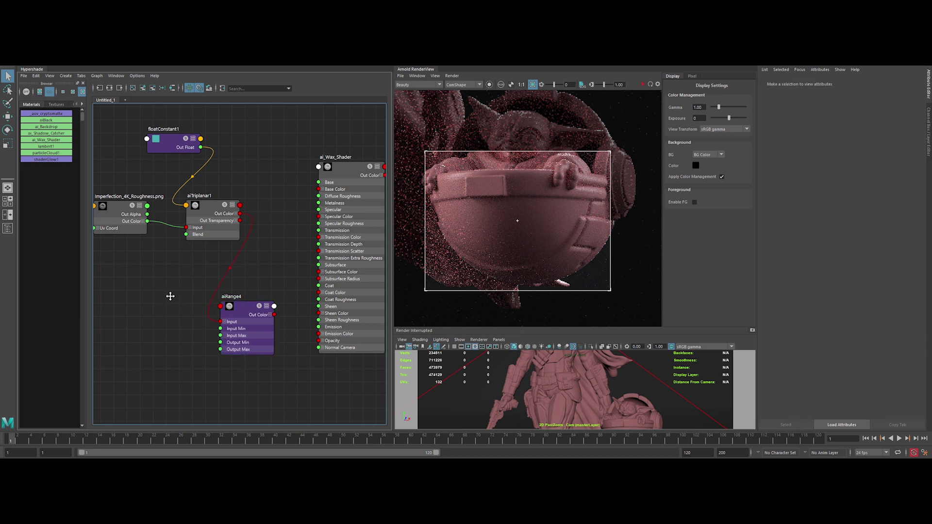
Step: Connect the range node's Out Color R to ai_Wax_Shader's Specular Roughness
{"action": "middle_click_drag", "start_coordinate": [171, 295], "coordinate": [163, 312], "text": "alt"}
{"action": "left_click_drag", "start_coordinate": [247, 329], "coordinate": [347, 240]}
{"action": "left_click", "coordinate": [274, 305]}
{"action": "left_click", "coordinate": [340, 234]}
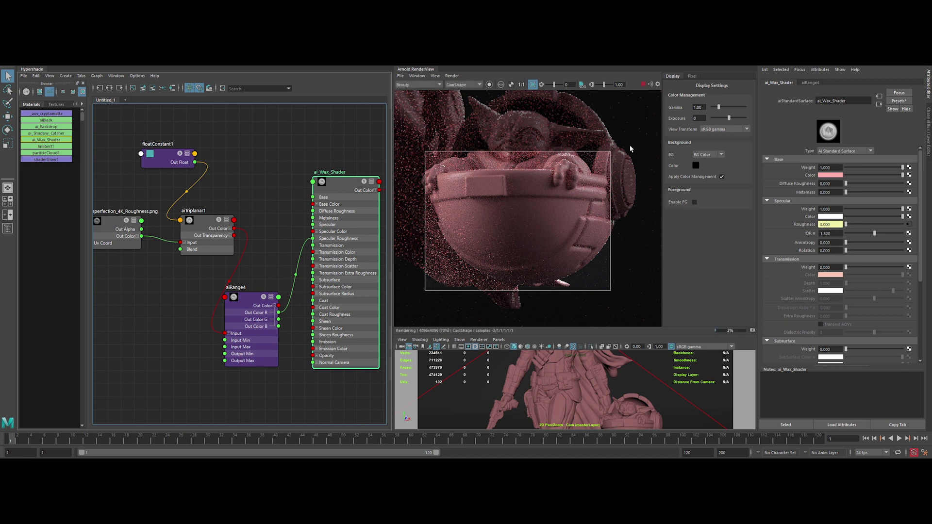
Step: Isolate the selected node in the render and try a float constant of 0.05 for the triplanar scale
{"action": "left_click", "coordinate": [197, 250]}
{"action": "left_click", "coordinate": [490, 85]}
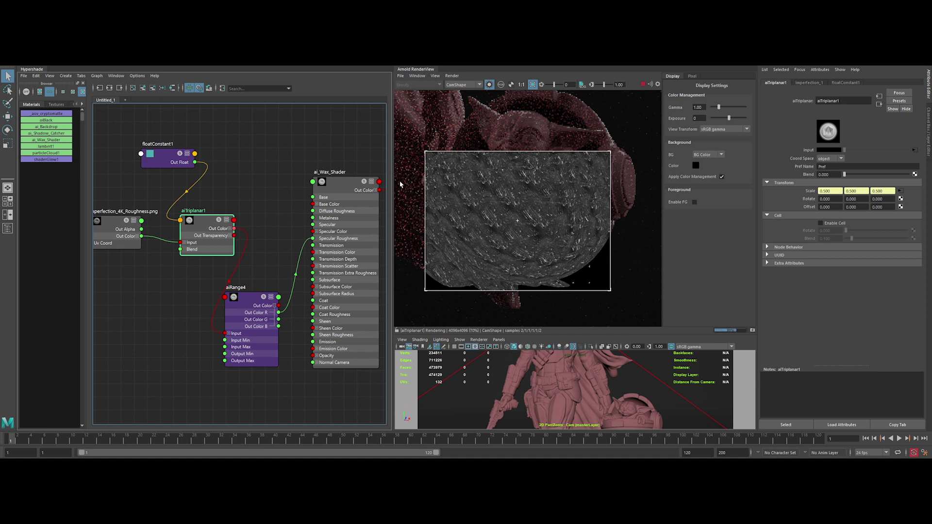
{"action": "left_click", "coordinate": [194, 159]}
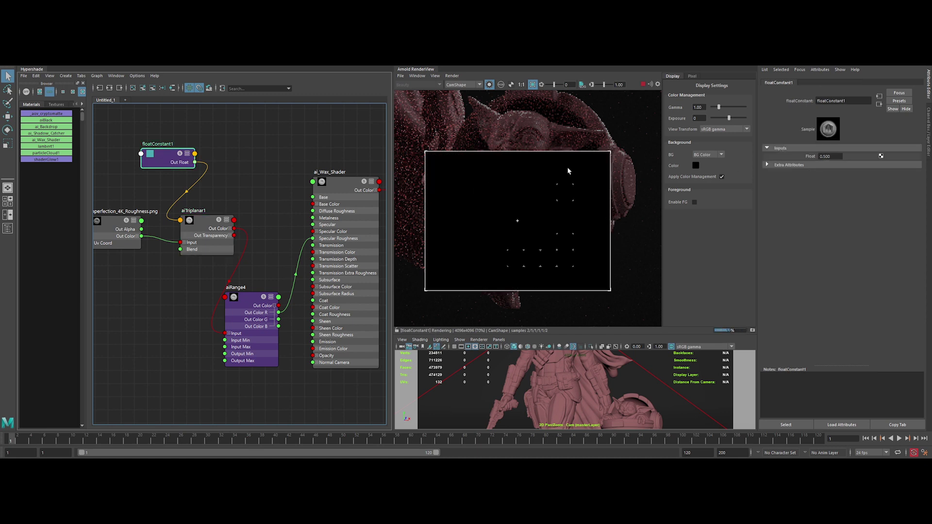
{"action": "left_click", "coordinate": [828, 156]}
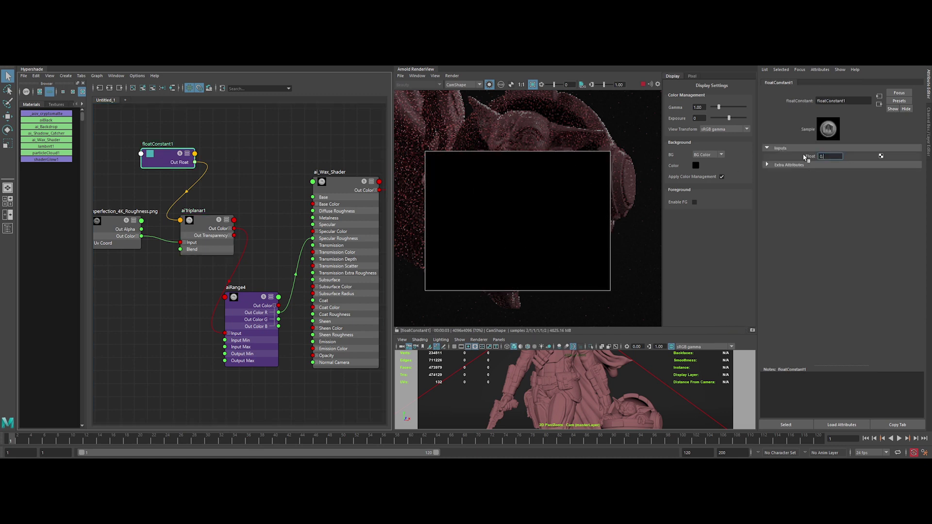
{"action": "left_click", "coordinate": [209, 233]}
{"action": "left_click", "coordinate": [178, 160]}
{"action": "left_click", "coordinate": [826, 156]}
{"action": "left_click", "coordinate": [195, 224]}
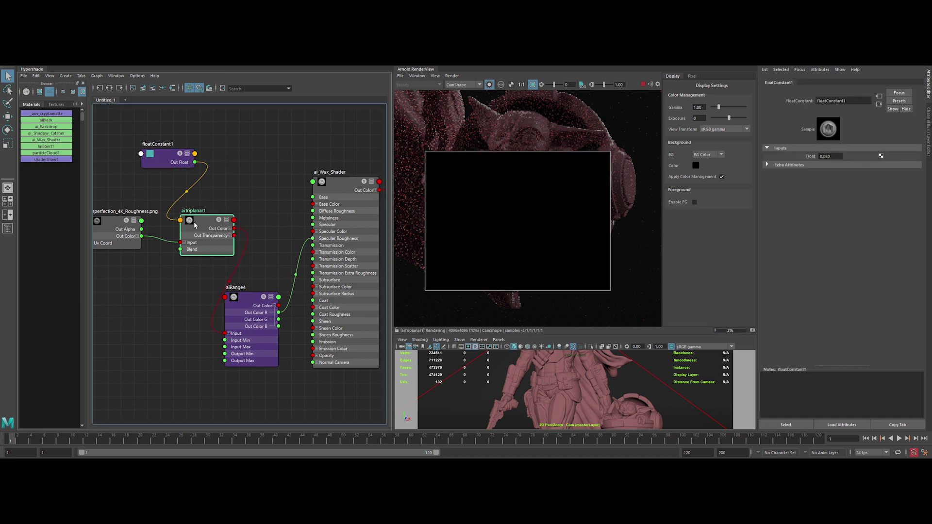
Step: Set the float constant to 0.02 and preview the triplanar node in the render
{"action": "left_click", "coordinate": [185, 162]}
{"action": "left_click_drag", "start_coordinate": [822, 157], "coordinate": [848, 159]}
{"action": "type", "text": ".02"}
{"action": "key", "text": "Return"}
{"action": "left_click", "coordinate": [191, 229]}
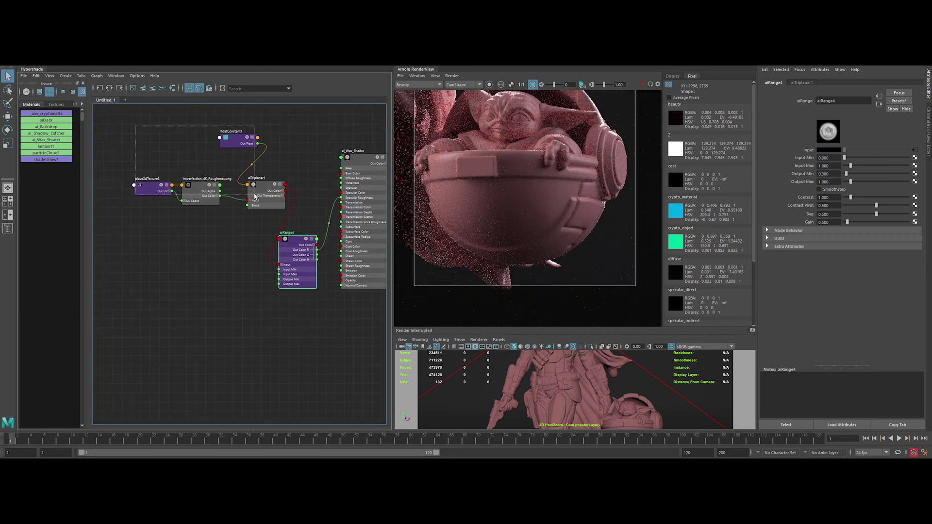
Step: Rename the triplanar node aiTriplanar_Roughness_1 and the range node Range_Roughness
{"action": "double_click", "coordinate": [221, 194]}
{"action": "type", "text": "Range_Roughness"}
{"action": "left_click", "coordinate": [243, 305]}
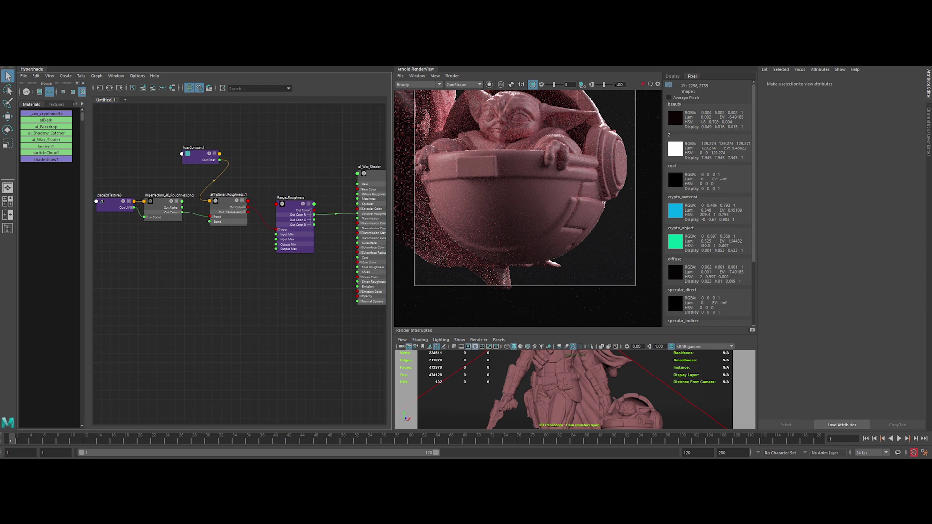
Step: Add a second aiRange node below the roughness chain and name it Range_Bump
{"action": "key", "text": "Tab"}
{"action": "type", "text": "range"}
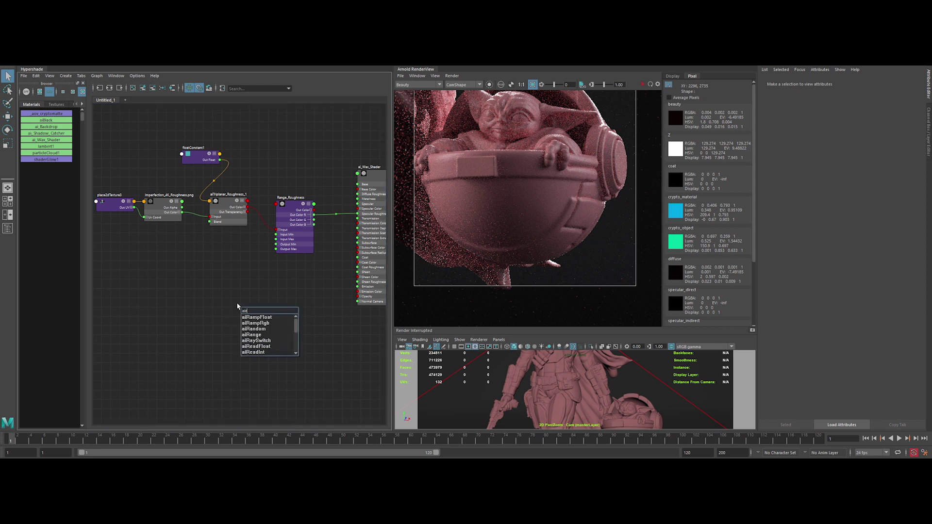
{"action": "key", "text": "Return"}
{"action": "double_click", "coordinate": [247, 304]}
{"action": "type", "text": "Ra"}
{"action": "scroll", "coordinate": [220, 332], "scroll_direction": "up", "scroll_amount": 2}
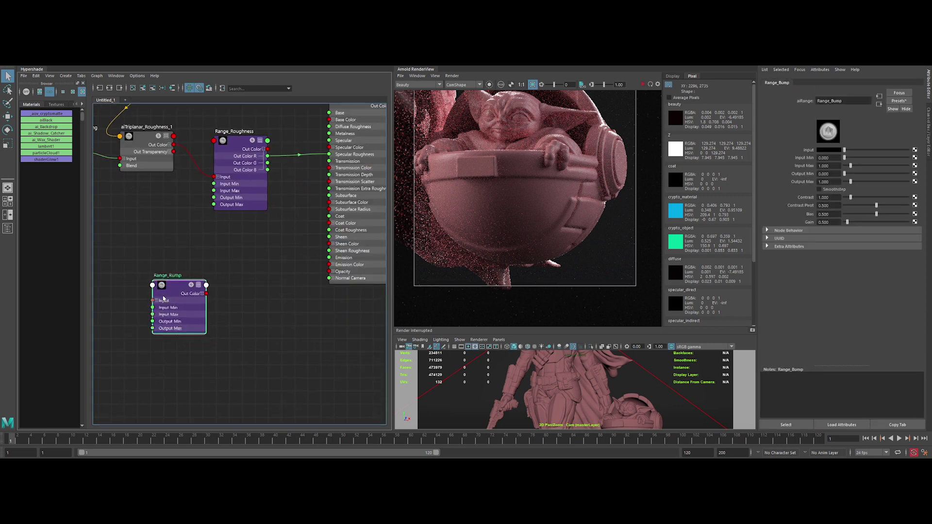
Step: Add a bump2d node and wire the triplanar color through Range_Bump and the bump node into ai_Wax_Shader's Normal Camera
{"action": "left_click", "coordinate": [259, 303]}
{"action": "key", "text": "Tab"}
{"action": "type", "text": "bump"}
{"action": "key", "text": "Return"}
{"action": "left_click", "coordinate": [136, 299]}
{"action": "left_click_drag", "start_coordinate": [173, 144], "coordinate": [329, 278]}
{"action": "scroll", "coordinate": [336, 289], "scroll_direction": "down", "scroll_amount": 2}
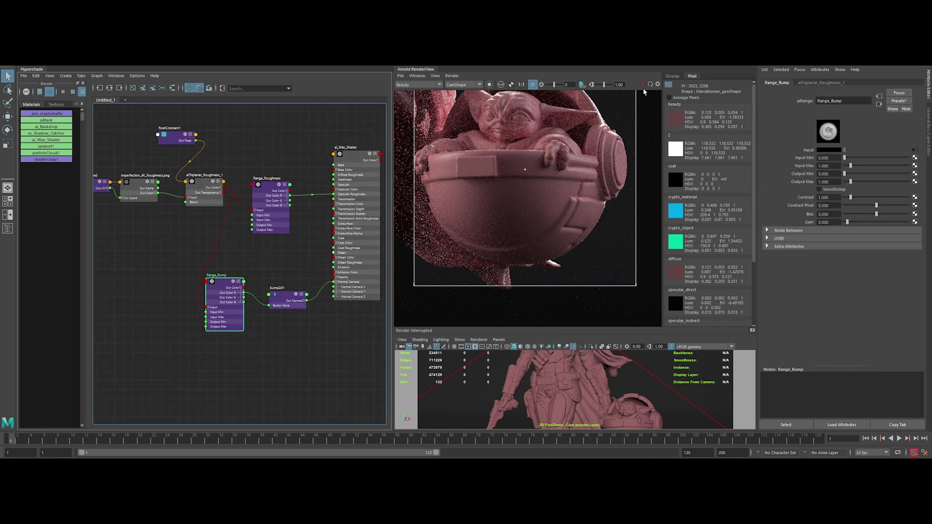
Step: Render a close-up region of the pod's surface and set the bump node's Bump Depth to 0.2
{"action": "left_click_drag", "start_coordinate": [442, 163], "coordinate": [530, 233]}
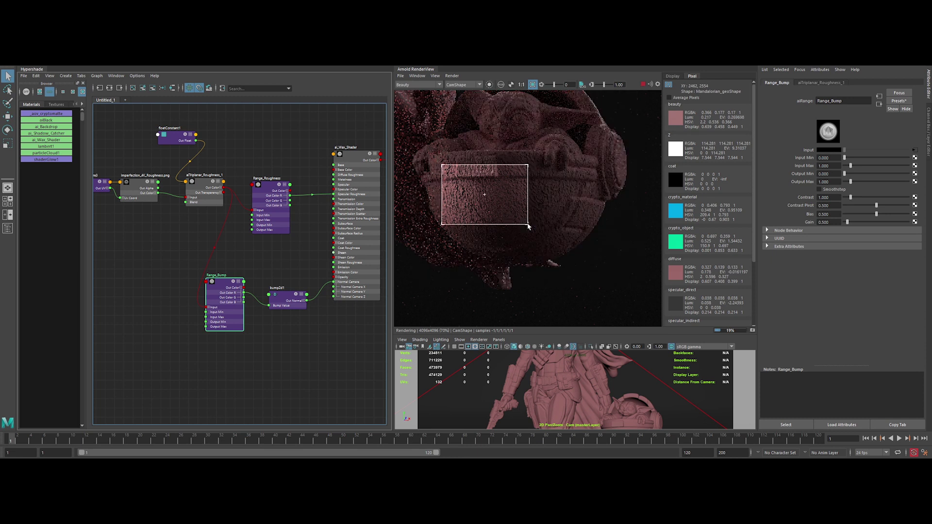
{"action": "scroll", "coordinate": [461, 196], "scroll_direction": "up", "scroll_amount": 1}
{"action": "scroll", "coordinate": [461, 196], "scroll_direction": "up", "scroll_amount": 1}
{"action": "left_click", "coordinate": [287, 297]}
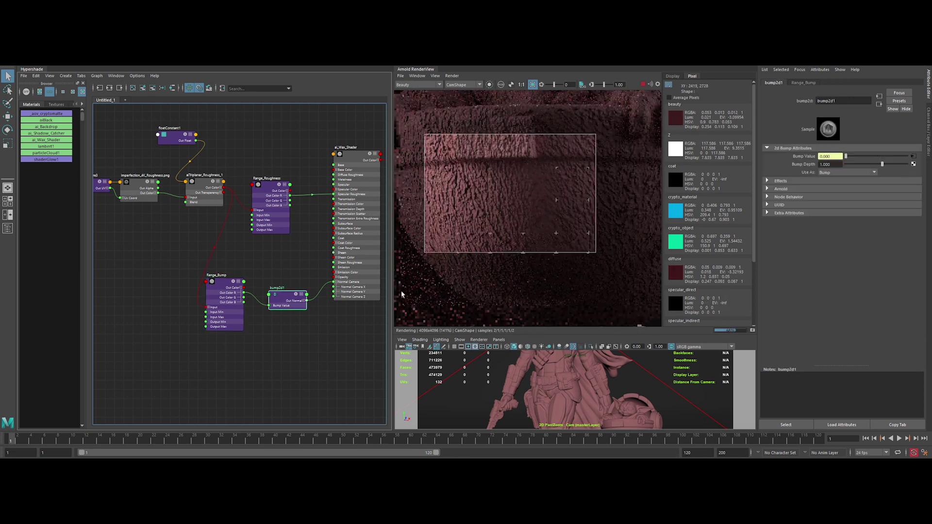
{"action": "type", "text": "0.2"}
{"action": "key", "text": "Return"}
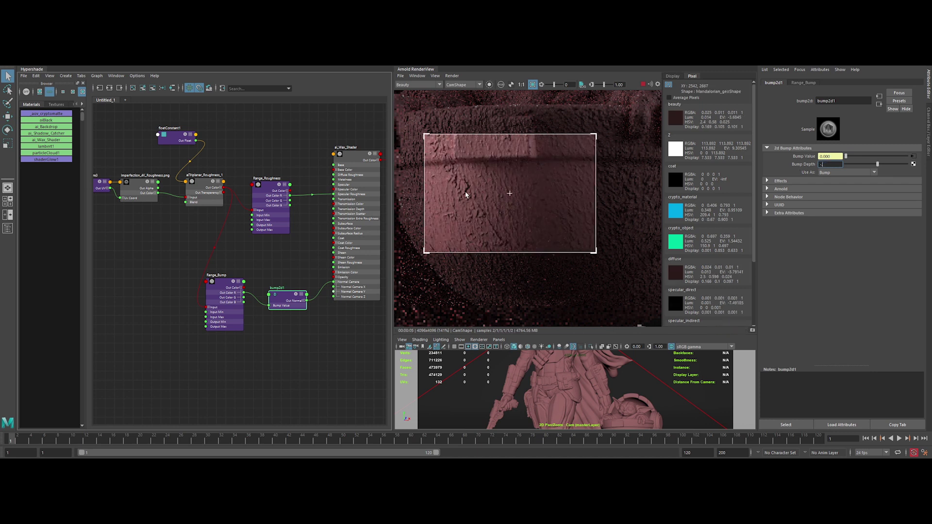
Step: Isolate Range_Bump in the render and set its Output Min to 0.02 and Output Max to 0.5
{"action": "left_click", "coordinate": [221, 283]}
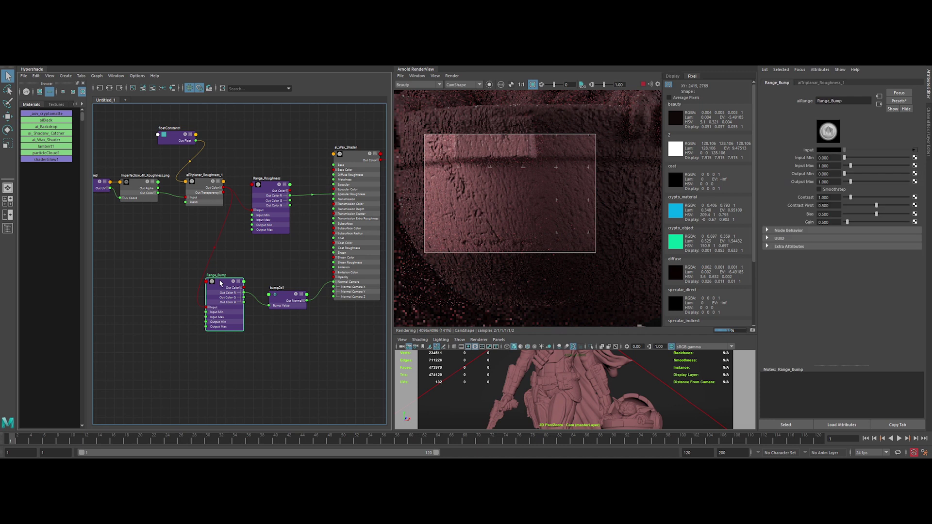
{"action": "left_click", "coordinate": [490, 85]}
{"action": "double_click", "coordinate": [825, 174]}
{"action": "type", "text": "0.1"}
{"action": "key", "text": "Return"}
{"action": "type", "text": "0.0"}
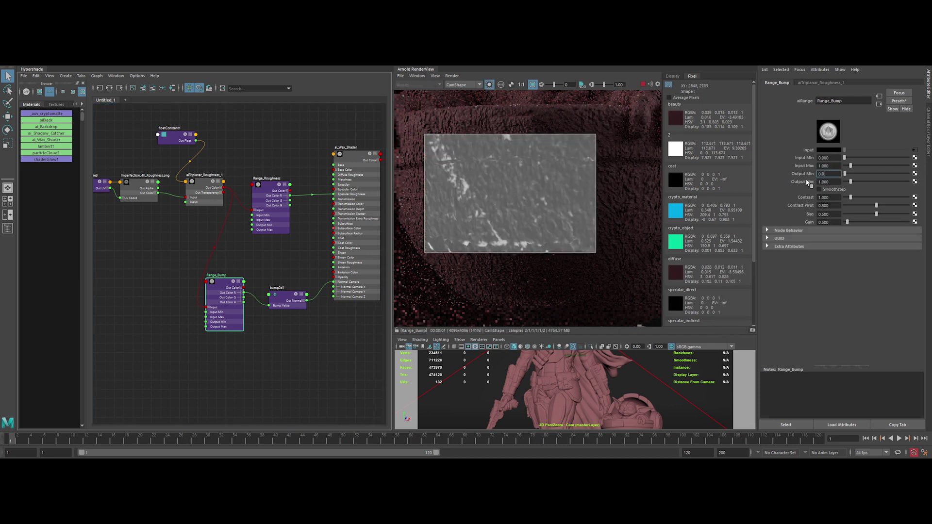
{"action": "type", "text": "0."}
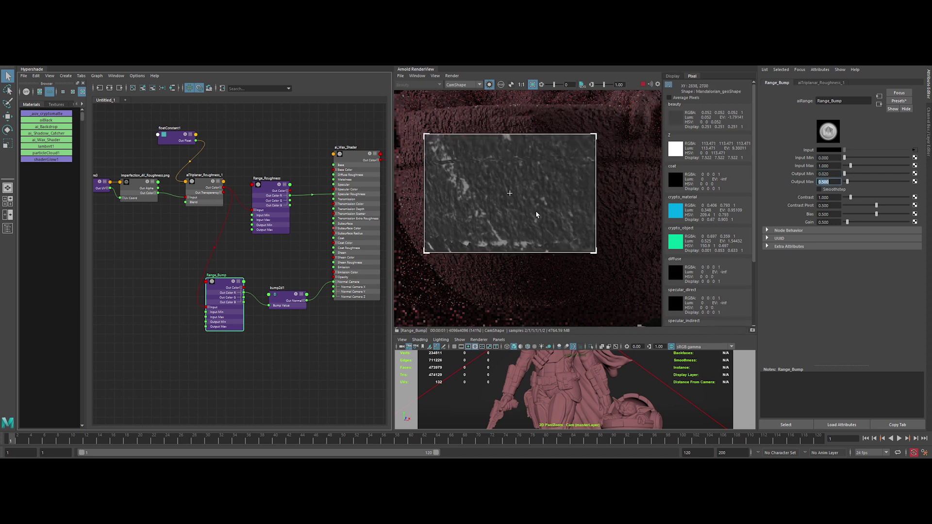
Step: Set Range_Bump's Output Max to 0.2 and preview ai_Wax_Shader in the render
{"action": "left_click", "coordinate": [353, 162]}
{"action": "left_click", "coordinate": [224, 287]}
{"action": "double_click", "coordinate": [826, 183]}
{"action": "type", "text": "0.2"}
{"action": "key", "text": "Return"}
{"action": "left_click", "coordinate": [354, 159]}
Step: Render an enlarged region over the Mandalorian's armor plate to inspect the bump detail
{"action": "scroll", "coordinate": [491, 219], "scroll_direction": "down", "scroll_amount": 2}
{"action": "mouse_move", "coordinate": [485, 146]}
{"action": "middle_mouse_down"}
{"action": "mouse_move", "coordinate": [499, 202]}
{"action": "mouse_move", "coordinate": [607, 311]}
{"action": "middle_mouse_up"}
{"action": "left_click_drag", "start_coordinate": [462, 191], "coordinate": [555, 298]}
{"action": "scroll", "coordinate": [534, 277], "scroll_direction": "up", "scroll_amount": 2}
{"action": "mouse_move", "coordinate": [497, 253]}
{"action": "middle_mouse_down"}
{"action": "mouse_move", "coordinate": [515, 230]}
{"action": "mouse_move", "coordinate": [529, 232]}
{"action": "middle_mouse_up"}
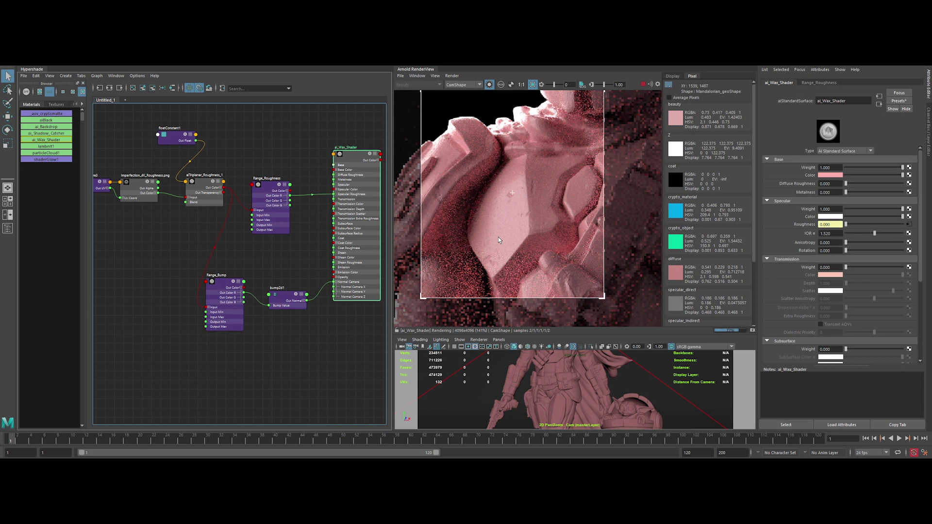
Step: Create a file texture node that loads imperfection_4K_Roughness_2.png and choose its color space
{"action": "key", "text": "Tab"}
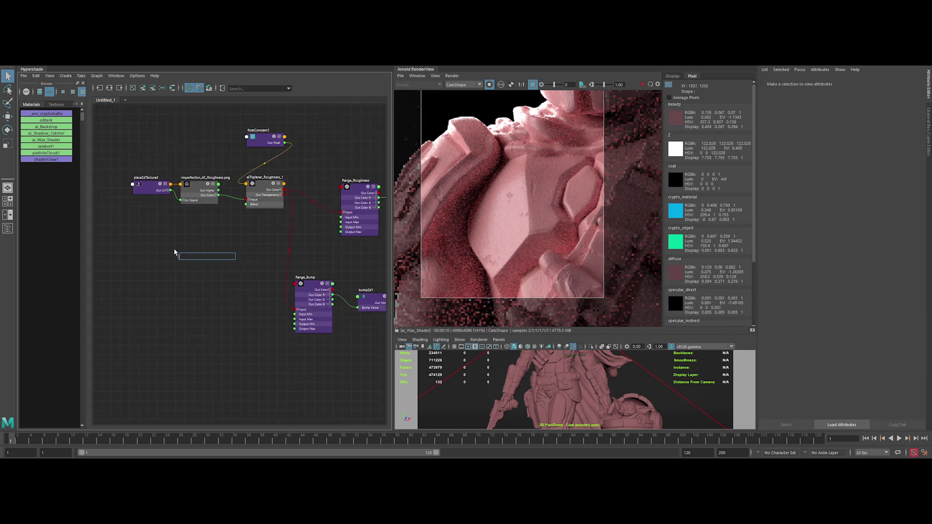
{"action": "type", "text": "file"}
{"action": "key", "text": "Down"}
{"action": "key", "text": "Down"}
{"action": "key", "text": "Return"}
{"action": "left_click_drag", "start_coordinate": [243, 256], "coordinate": [195, 239]}
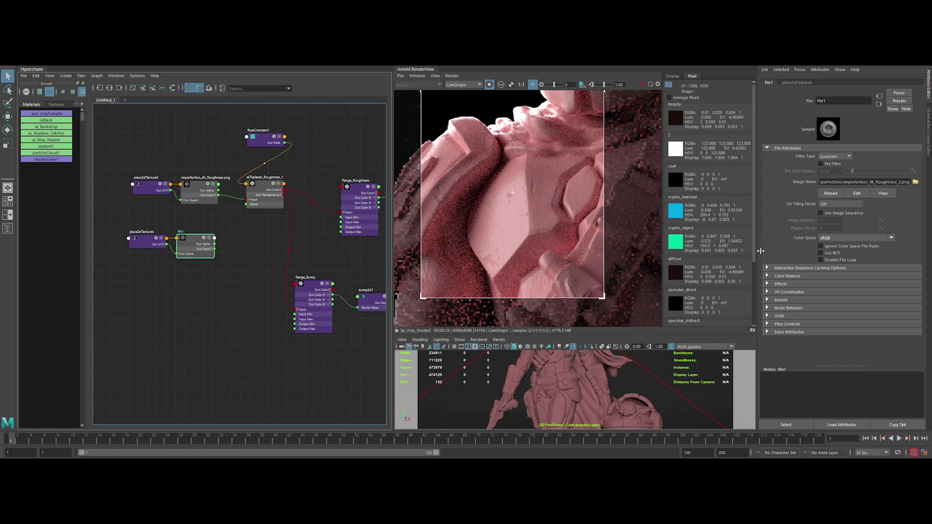
{"action": "left_click", "coordinate": [825, 238]}
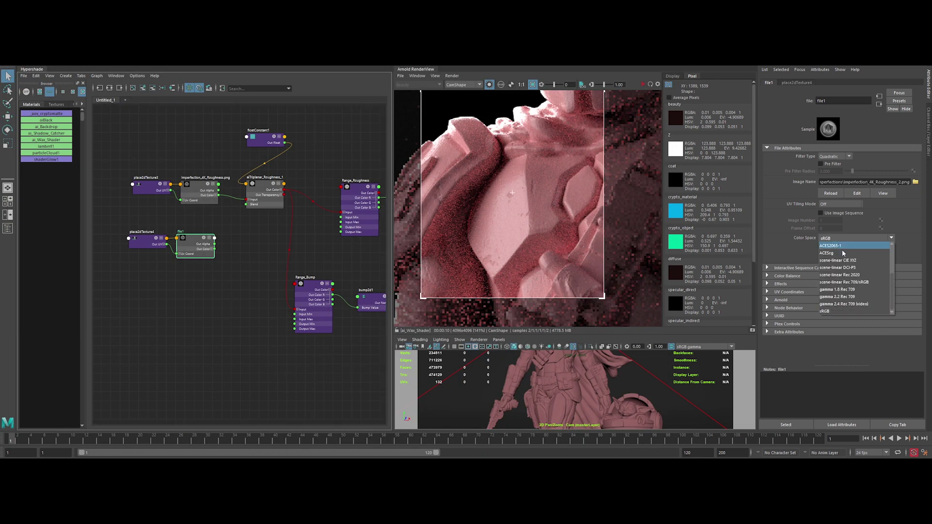
{"action": "left_click", "coordinate": [844, 312]}
Step: Duplicate aiTriplanar_Roughness_1, feed the second imperfection texture into the copy and connect floatConstant1 to its scale
{"action": "left_click", "coordinate": [270, 192]}
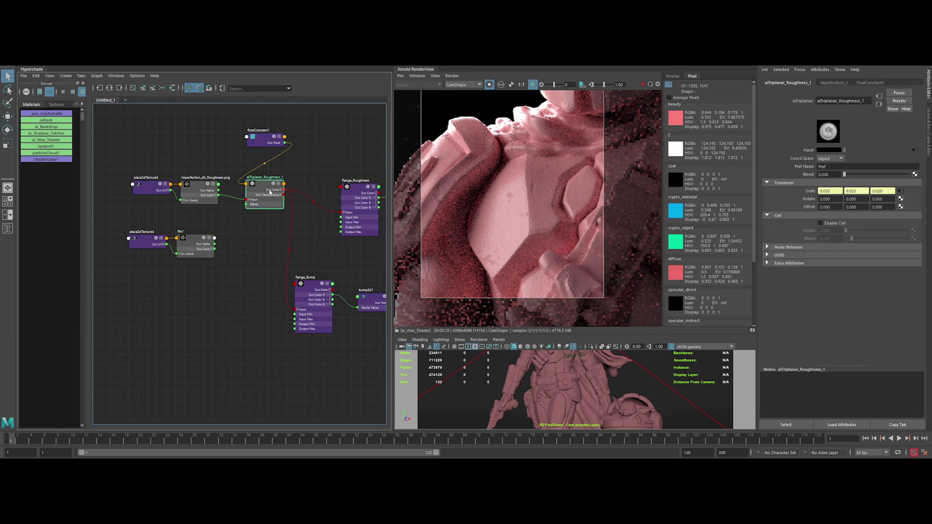
{"action": "key", "text": "ctrl+v"}
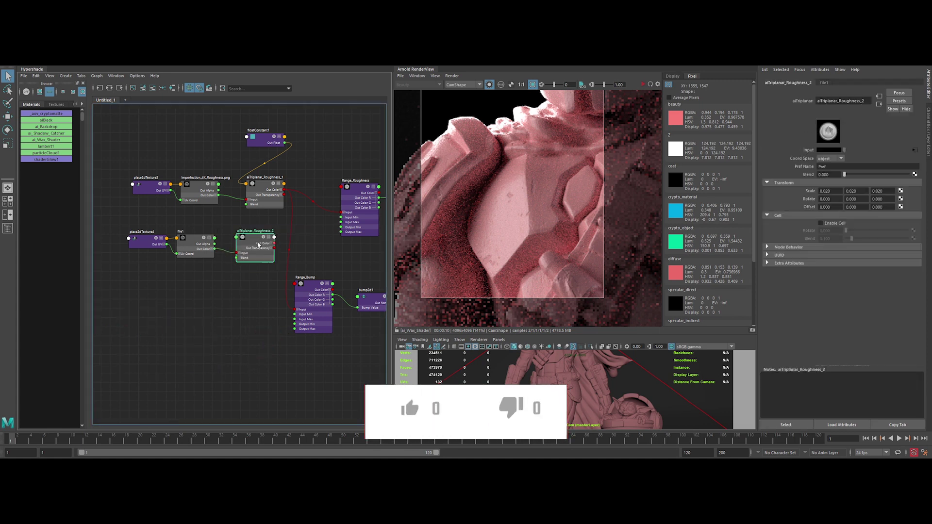
{"action": "scroll", "coordinate": [194, 243], "scroll_direction": "up", "scroll_amount": 2}
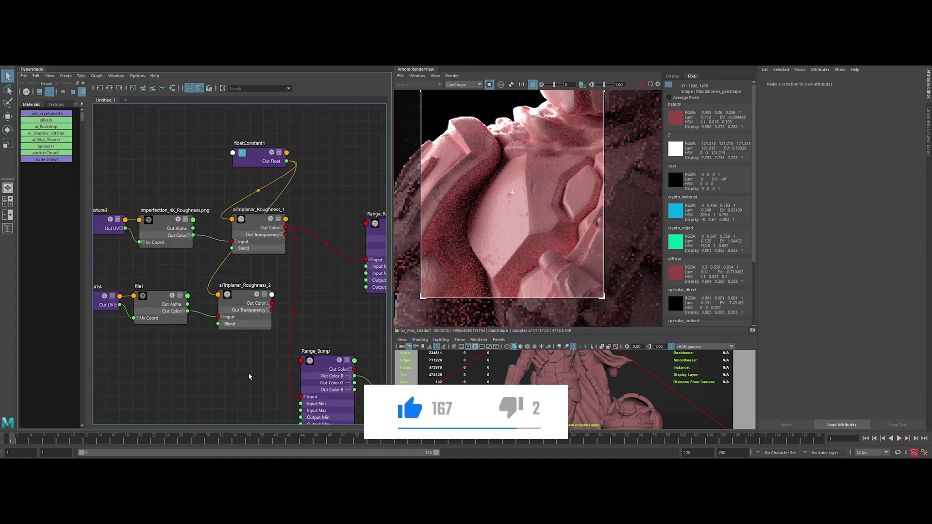
{"action": "scroll", "coordinate": [174, 374], "scroll_direction": "up", "scroll_amount": 2}
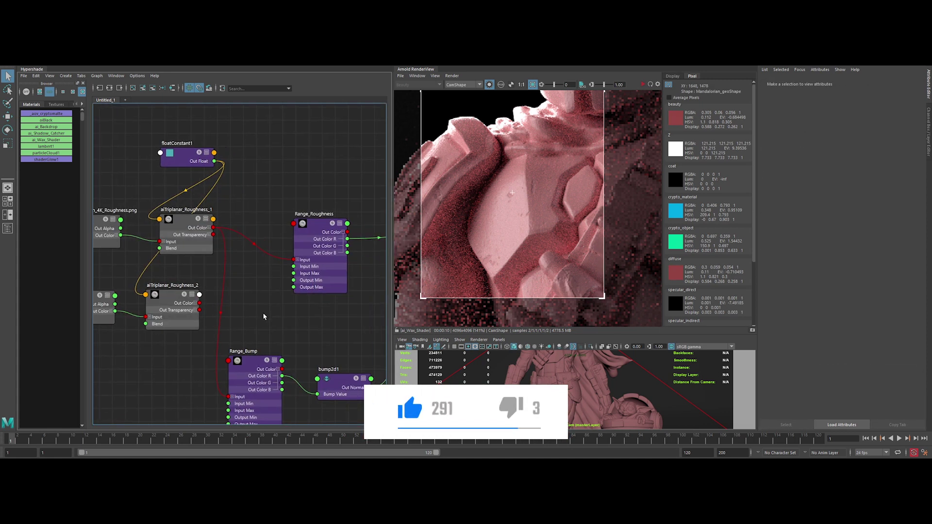
{"action": "middle_click_drag", "start_coordinate": [271, 311], "coordinate": [252, 305], "text": "alt"}
Step: Add an aiLayerRgba node that takes both triplanar nodes as its first two inputs and feeds Range_Roughness
{"action": "left_click_drag", "start_coordinate": [285, 246], "coordinate": [327, 238]}
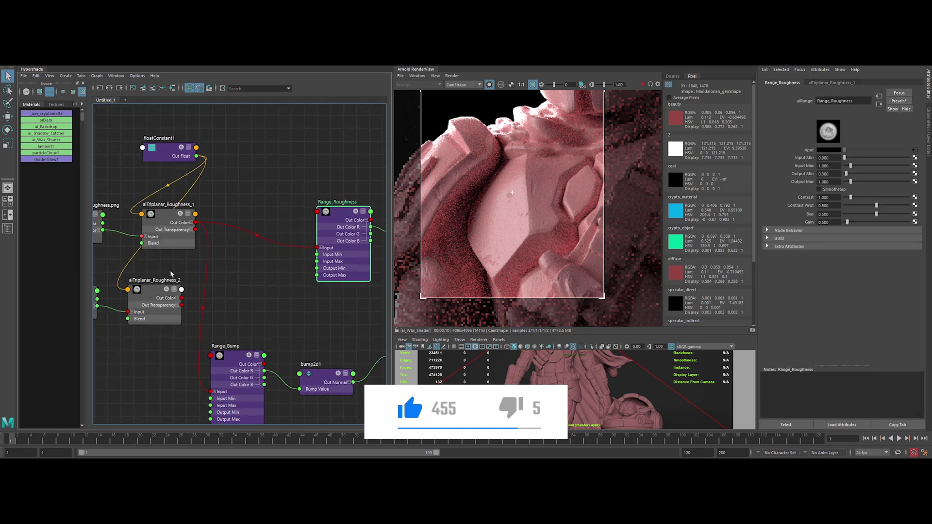
{"action": "left_click", "coordinate": [258, 280]}
{"action": "key", "text": "Tab"}
{"action": "type", "text": "layer"}
{"action": "key", "text": "Down"}
{"action": "key", "text": "Down"}
{"action": "key", "text": "Return"}
{"action": "left_click_drag", "start_coordinate": [277, 300], "coordinate": [318, 248]}
{"action": "left_click_drag", "start_coordinate": [256, 210], "coordinate": [254, 210]}
{"action": "left_click_drag", "start_coordinate": [182, 297], "coordinate": [266, 241]}
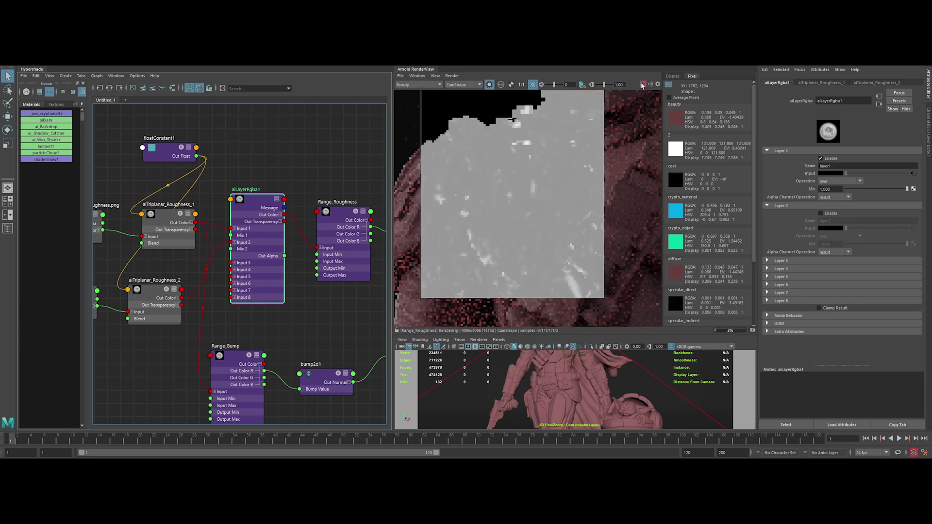
Step: Enable Layer 2 of the aiLayerRgba node and set its Operation to plus
{"action": "left_click", "coordinate": [820, 213]}
{"action": "left_click", "coordinate": [840, 236]}
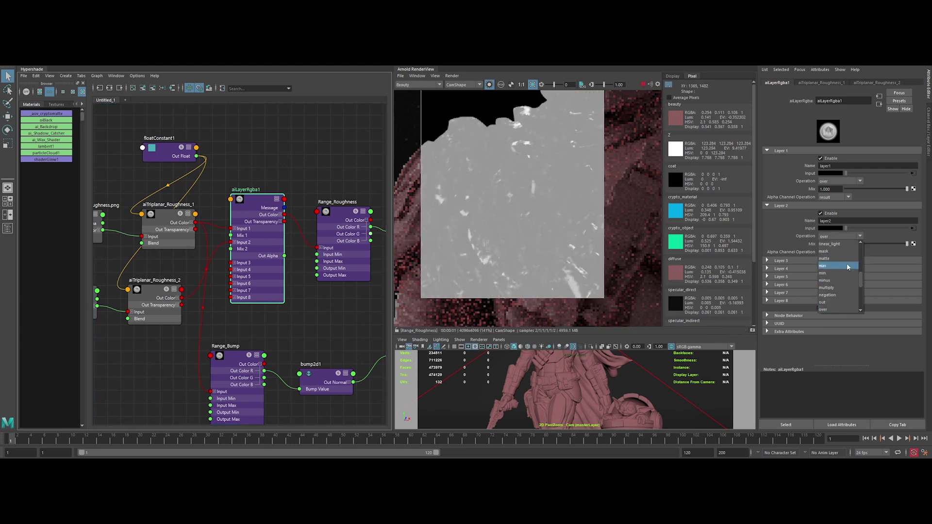
{"action": "scroll", "coordinate": [845, 269], "scroll_direction": "down", "scroll_amount": 2}
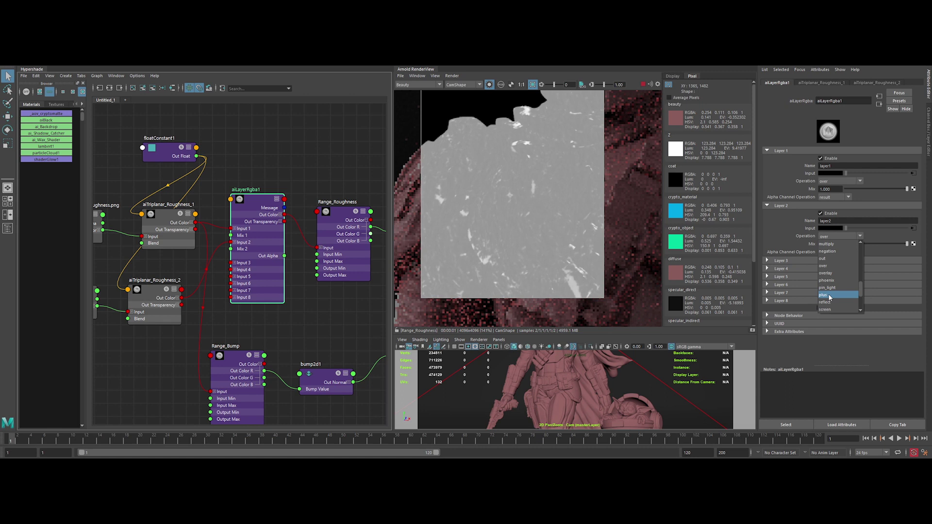
{"action": "left_click", "coordinate": [830, 298]}
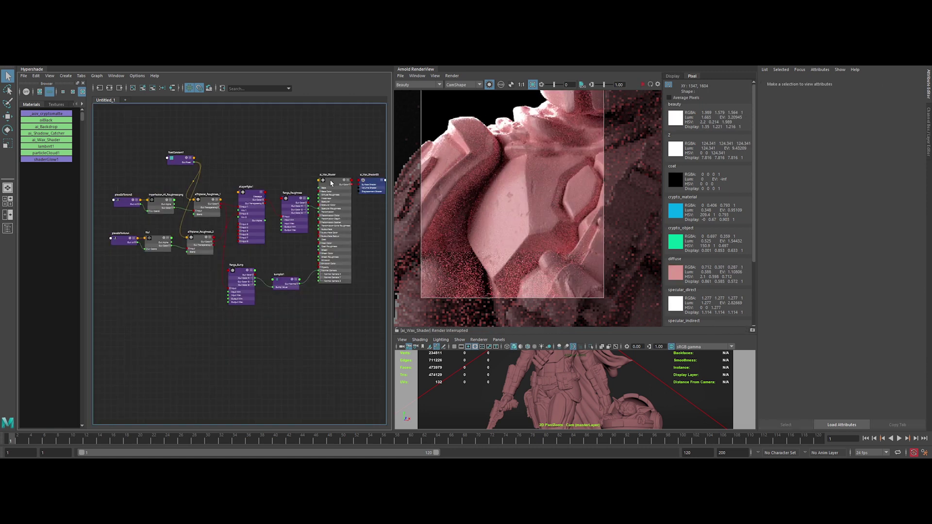
Step: Set ai_Wax_Shader's Transmission Weight to 0.8 and preview it in the render
{"action": "left_click", "coordinate": [329, 181]}
{"action": "double_click", "coordinate": [826, 268]}
{"action": "type", "text": "0.8"}
{"action": "key", "text": "Return"}
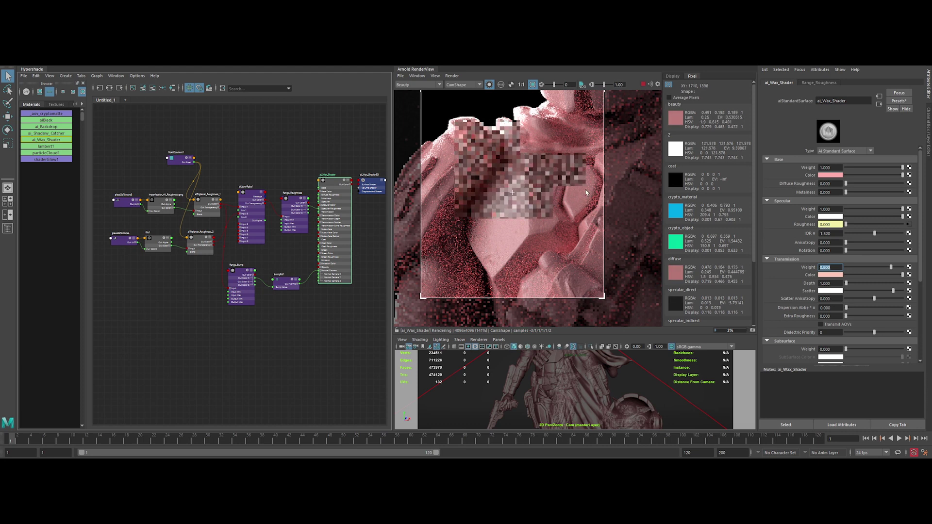
{"action": "scroll", "coordinate": [592, 205], "scroll_direction": "down", "scroll_amount": 1}
{"action": "middle_click_drag", "start_coordinate": [607, 207], "coordinate": [533, 179]}
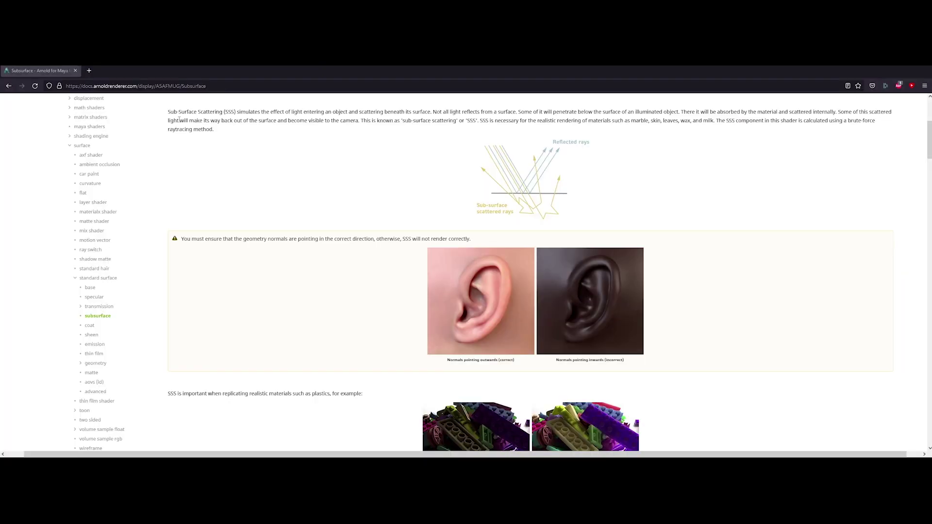
Step: Switch to the browser and read the Arnold Subsurface documentation on scattering, Weight, Radius and Scale
{"action": "left_click_drag", "start_coordinate": [169, 114], "coordinate": [197, 112]}
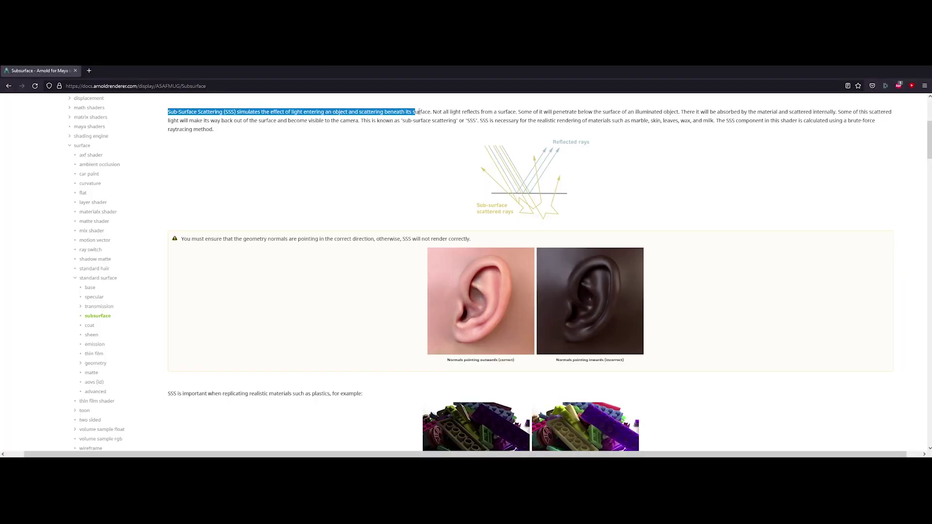
{"action": "left_click", "coordinate": [435, 189]}
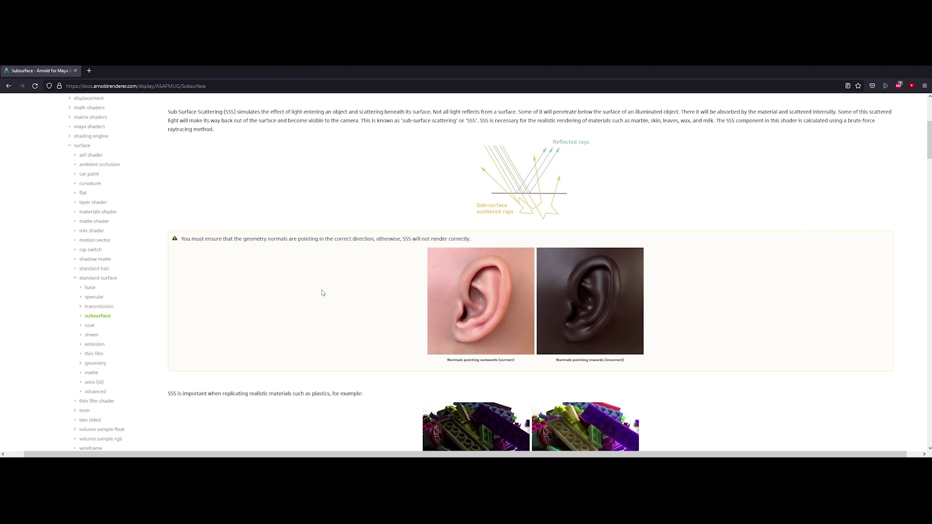
{"action": "scroll", "coordinate": [322, 293], "scroll_direction": "down", "scroll_amount": 7}
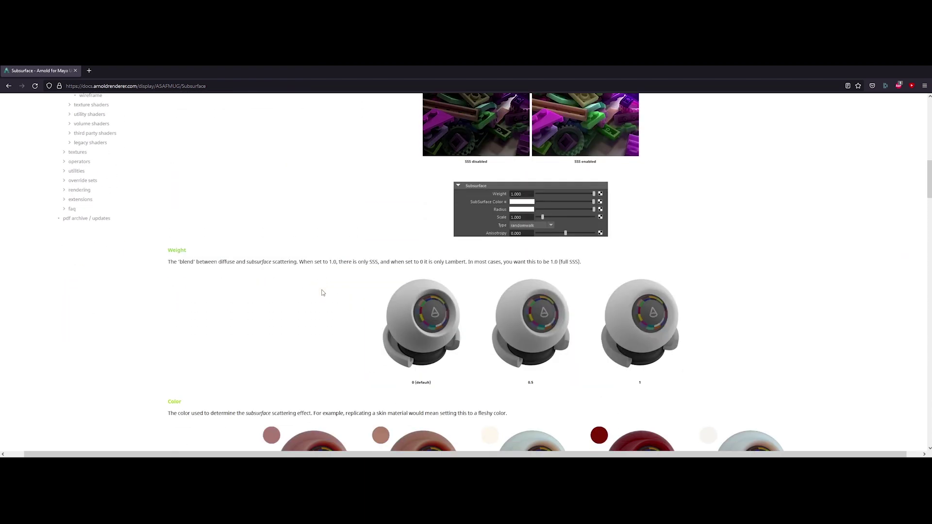
{"action": "scroll", "coordinate": [322, 293], "scroll_direction": "down", "scroll_amount": 2}
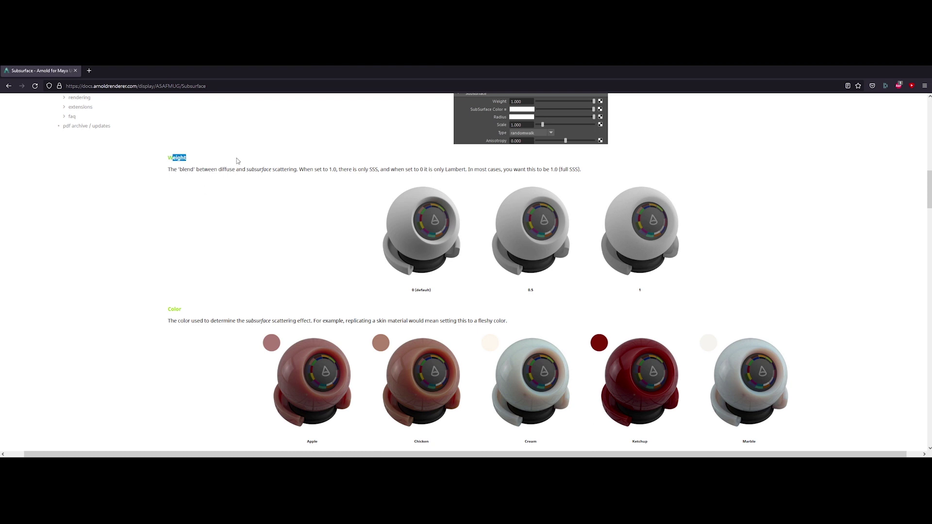
{"action": "scroll", "coordinate": [252, 181], "scroll_direction": "down", "scroll_amount": 3}
{"action": "left_click_drag", "start_coordinate": [168, 182], "coordinate": [433, 183]}
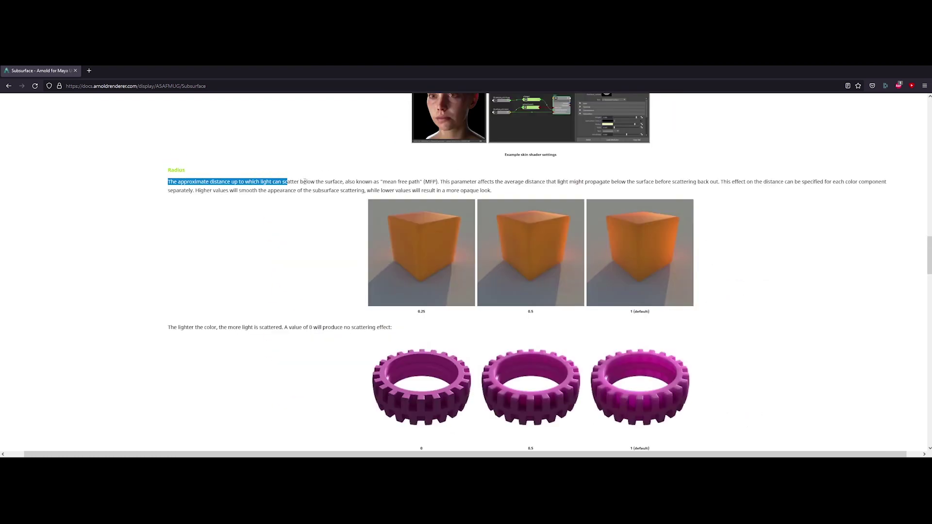
{"action": "left_click", "coordinate": [307, 231]}
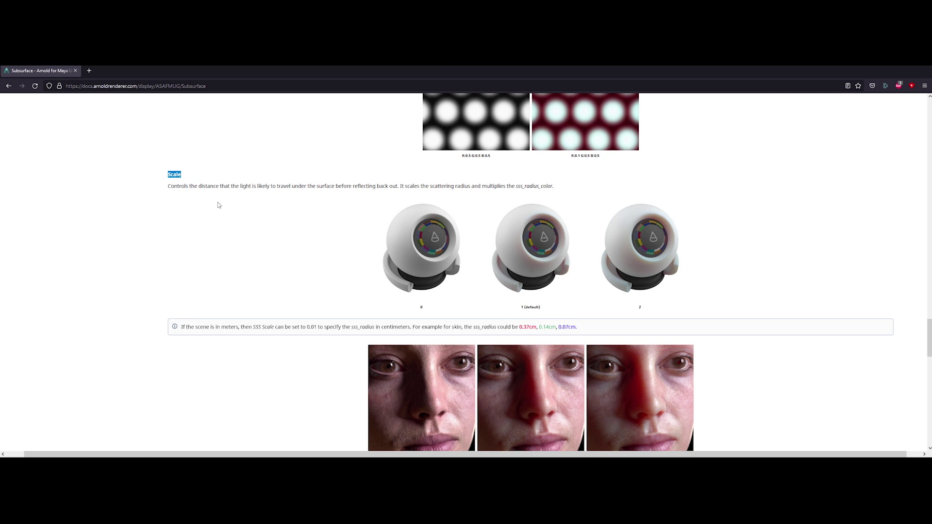
{"action": "scroll", "coordinate": [291, 249], "scroll_direction": "down", "scroll_amount": 7}
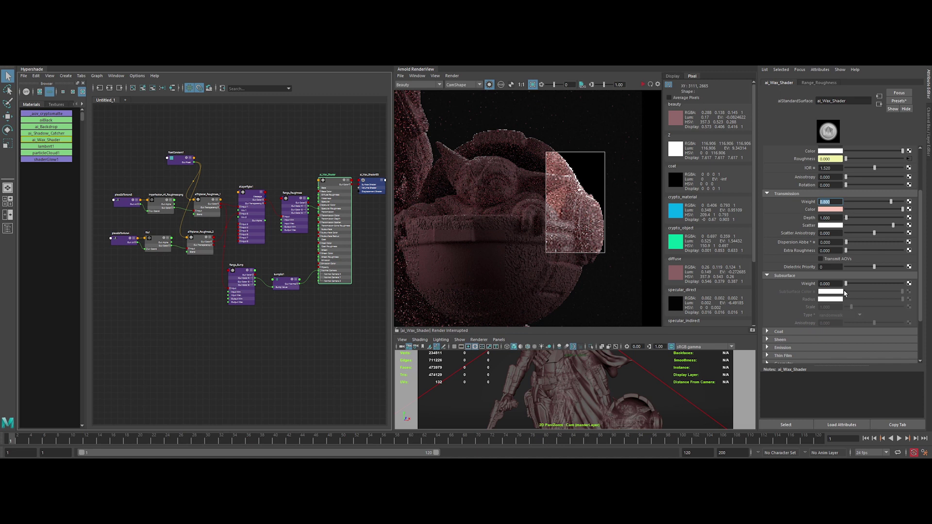
Step: Set ai_Wax_Shader's Subsurface Weight to 0.2 and its SubSurface Color to a pink from the color history
{"action": "key", "text": "Return"}
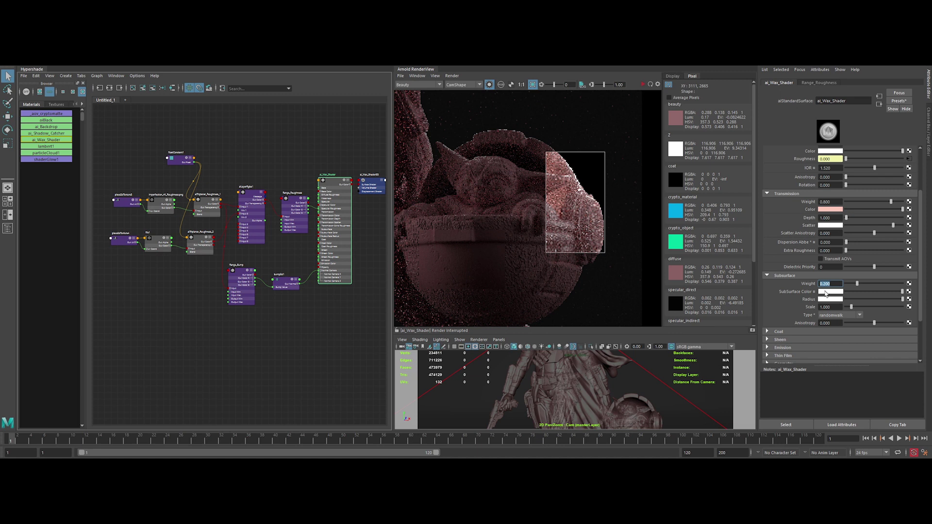
{"action": "left_click", "coordinate": [825, 293]}
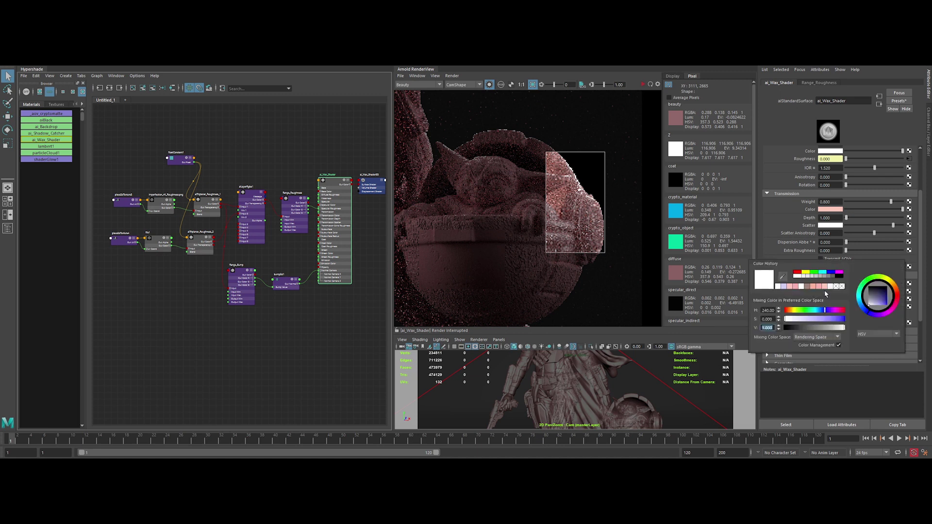
{"action": "left_click", "coordinate": [821, 289]}
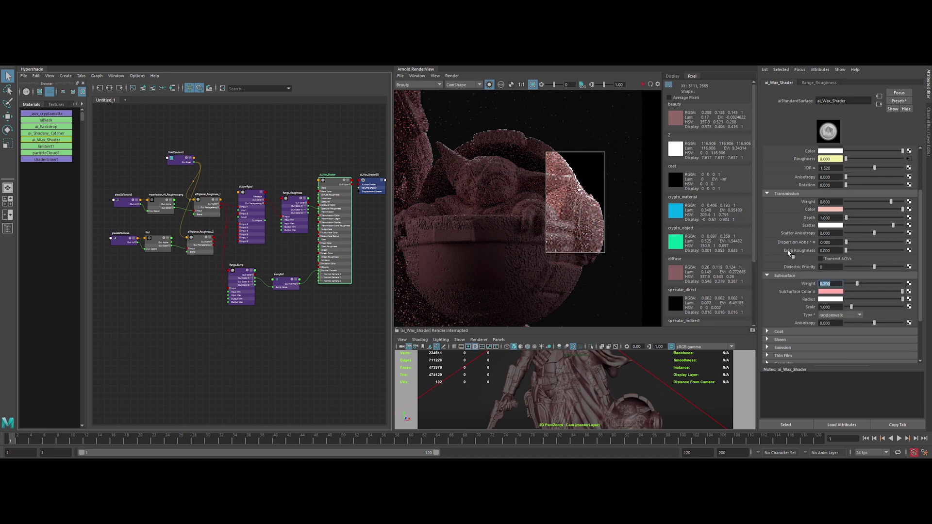
Step: Set the subsurface Type to randomwalk_v2 and its Radius color to a darker, muted pink
{"action": "left_click", "coordinate": [828, 315]}
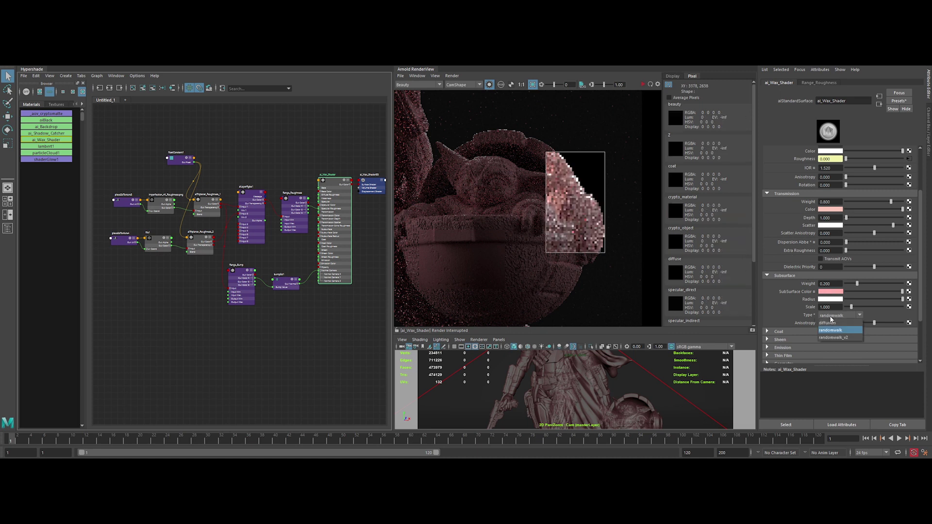
{"action": "left_click", "coordinate": [835, 338]}
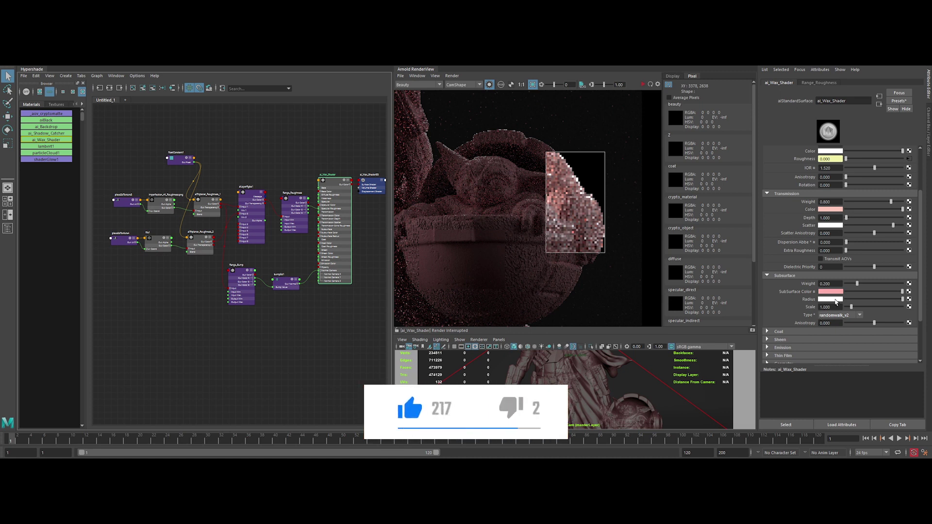
{"action": "left_click", "coordinate": [836, 301]}
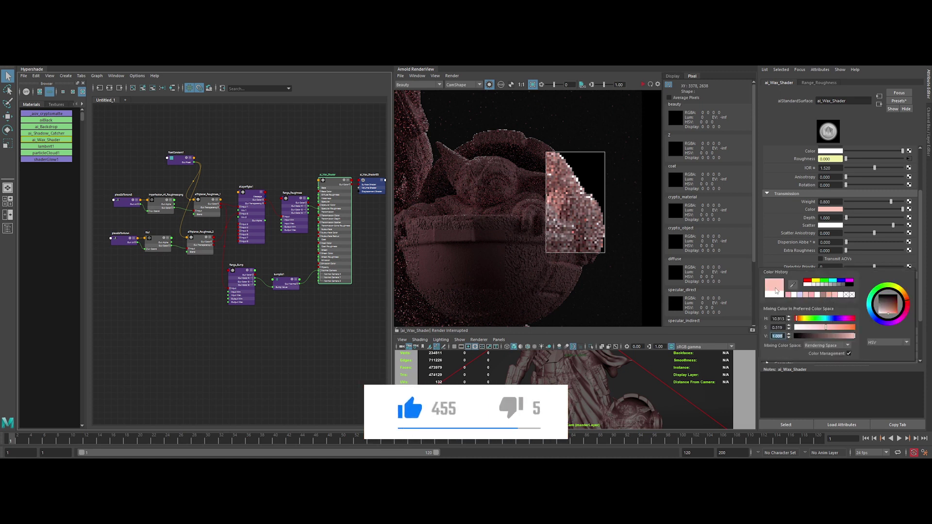
{"action": "left_click_drag", "start_coordinate": [855, 336], "coordinate": [843, 336]}
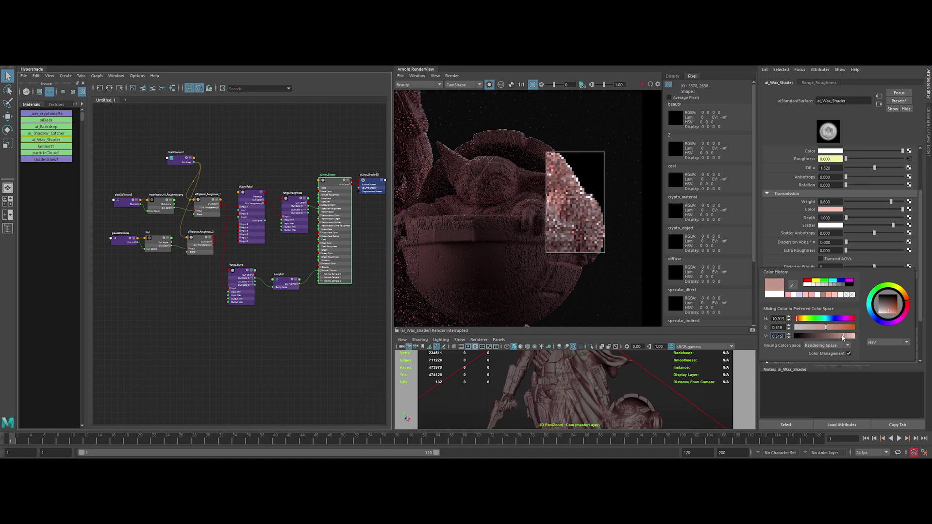
{"action": "left_click", "coordinate": [886, 343]}
{"action": "left_click", "coordinate": [888, 354]}
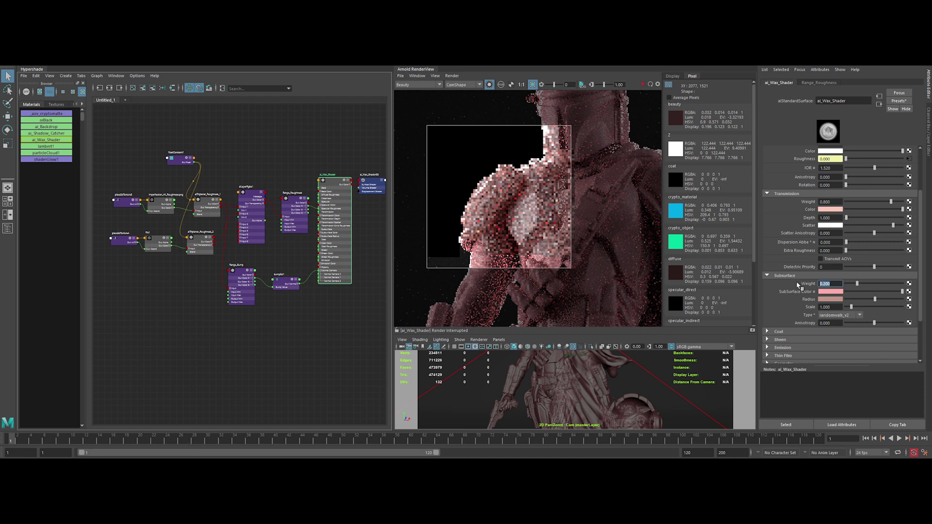
Step: Set ai_Wax_Shader's Subsurface Weight to 0.4
{"action": "type", "text": "0.4"}
{"action": "key", "text": "Return"}
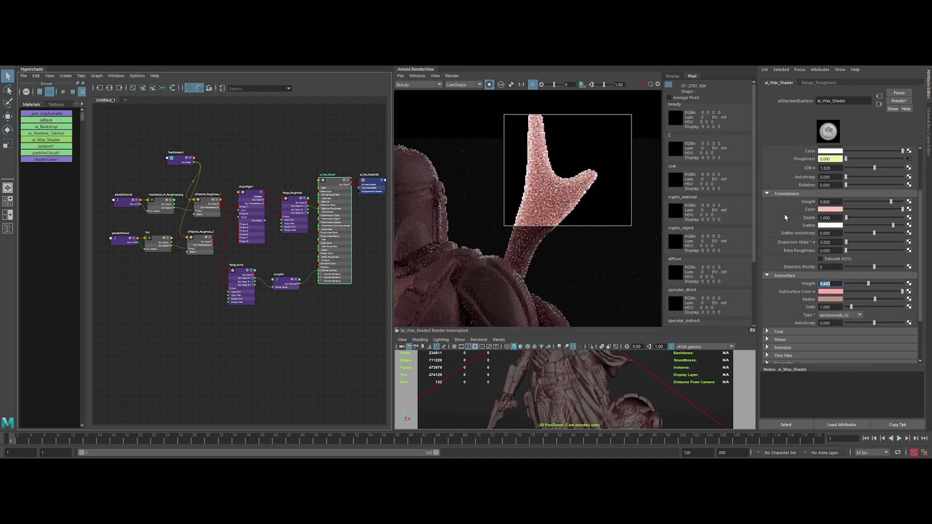
{"action": "left_click", "coordinate": [830, 292]}
{"action": "type", "text": "0.4"}
{"action": "key", "text": "Return"}
{"action": "double_click", "coordinate": [770, 328]}
{"action": "type", "text": "0."}
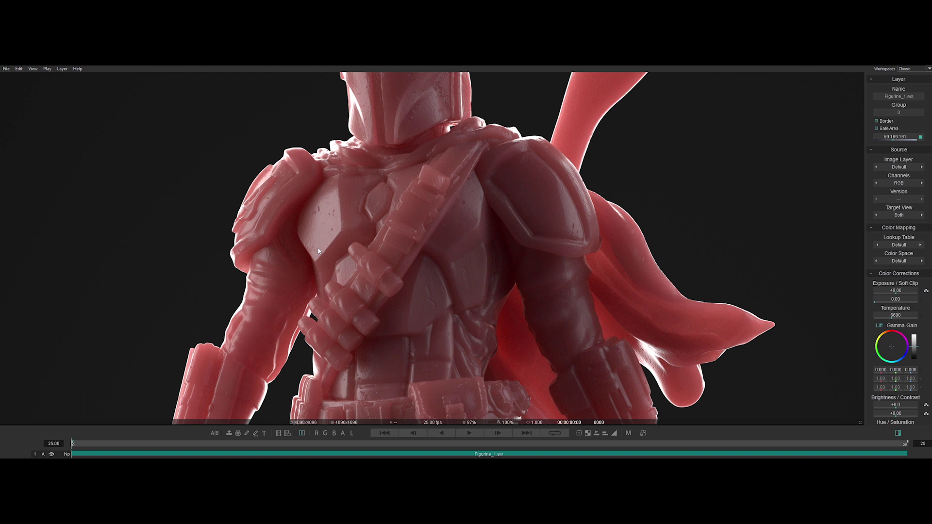
Step: Examine the rendered Figurine_1.exr in the image viewer, checking the wax translucency and surface imperfections on armor, cape, pod and helmet
{"action": "scroll", "coordinate": [319, 251], "scroll_direction": "up", "scroll_amount": 2}
{"action": "scroll", "coordinate": [291, 258], "scroll_direction": "down", "scroll_amount": 1}
{"action": "middle_click_drag", "start_coordinate": [366, 308], "coordinate": [348, 119]}
{"action": "middle_click_drag", "start_coordinate": [503, 254], "coordinate": [438, 96]}
{"action": "middle_click_drag", "start_coordinate": [489, 167], "coordinate": [450, 335]}
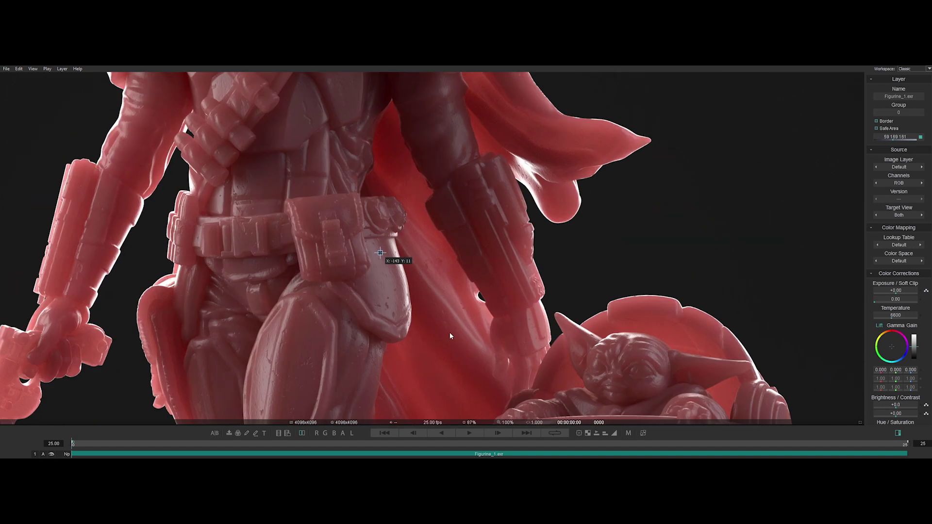
{"action": "middle_click_drag", "start_coordinate": [510, 290], "coordinate": [465, 183]}
{"action": "scroll", "coordinate": [432, 256], "scroll_direction": "up", "scroll_amount": 1}
{"action": "middle_click_drag", "start_coordinate": [507, 321], "coordinate": [391, 235]}
{"action": "scroll", "coordinate": [361, 282], "scroll_direction": "down", "scroll_amount": 1}
{"action": "middle_click_drag", "start_coordinate": [257, 166], "coordinate": [371, 284]}
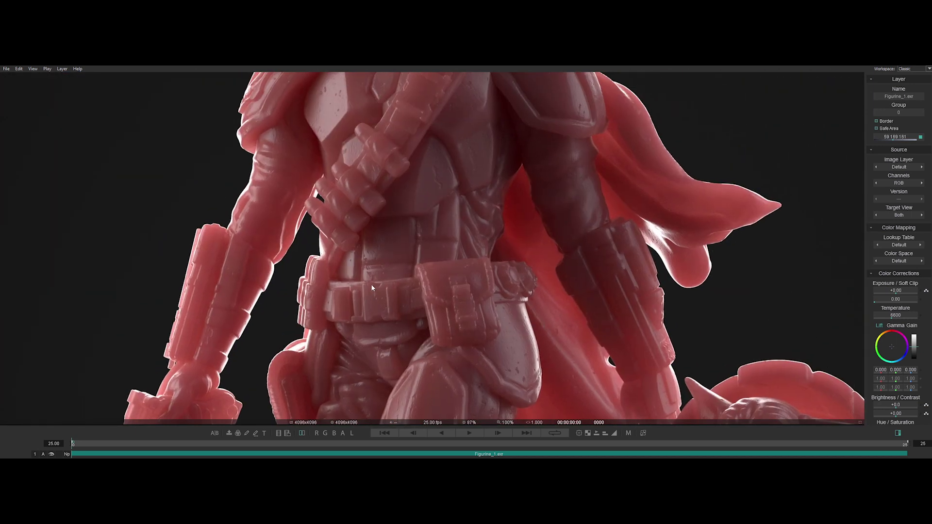
{"action": "middle_click_drag", "start_coordinate": [355, 185], "coordinate": [361, 289]}
{"action": "middle_click_drag", "start_coordinate": [360, 222], "coordinate": [358, 313]}
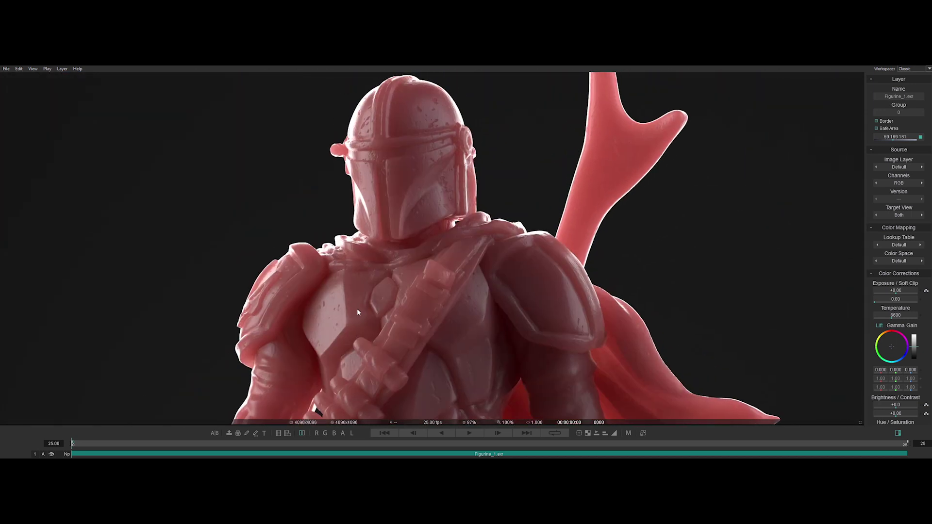